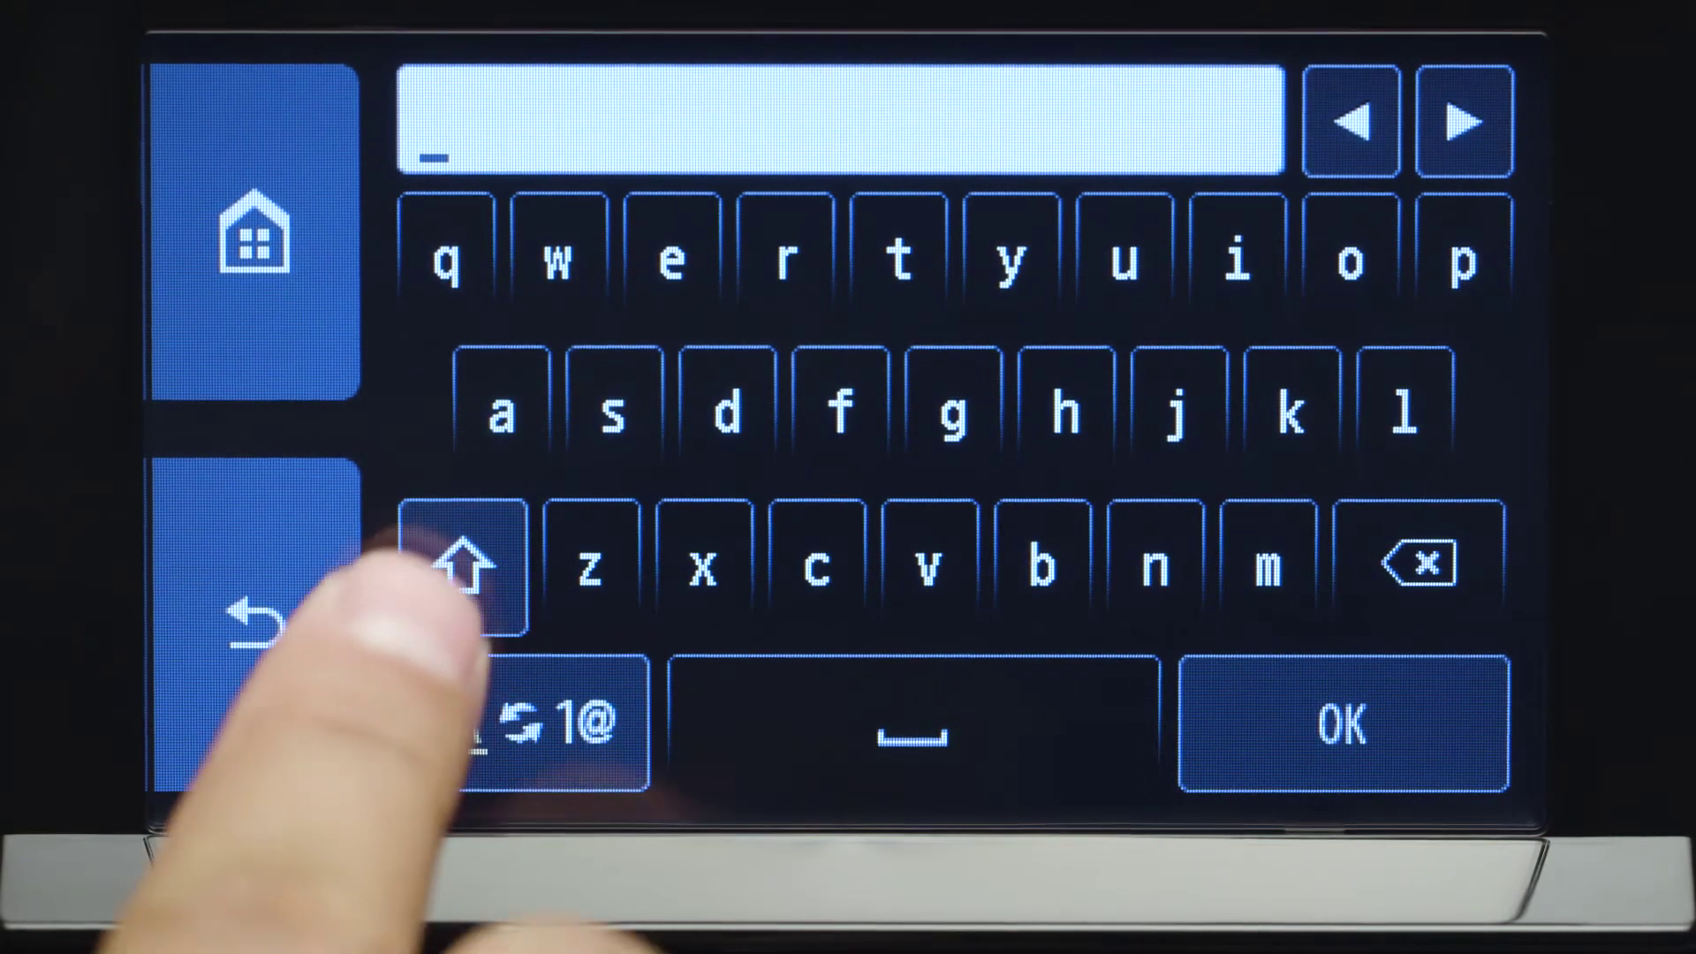
# Step: Enter the eight-character passphrase starting with capital 'A', mixing capitals, digits and symbols
pyautogui.click(463, 565)
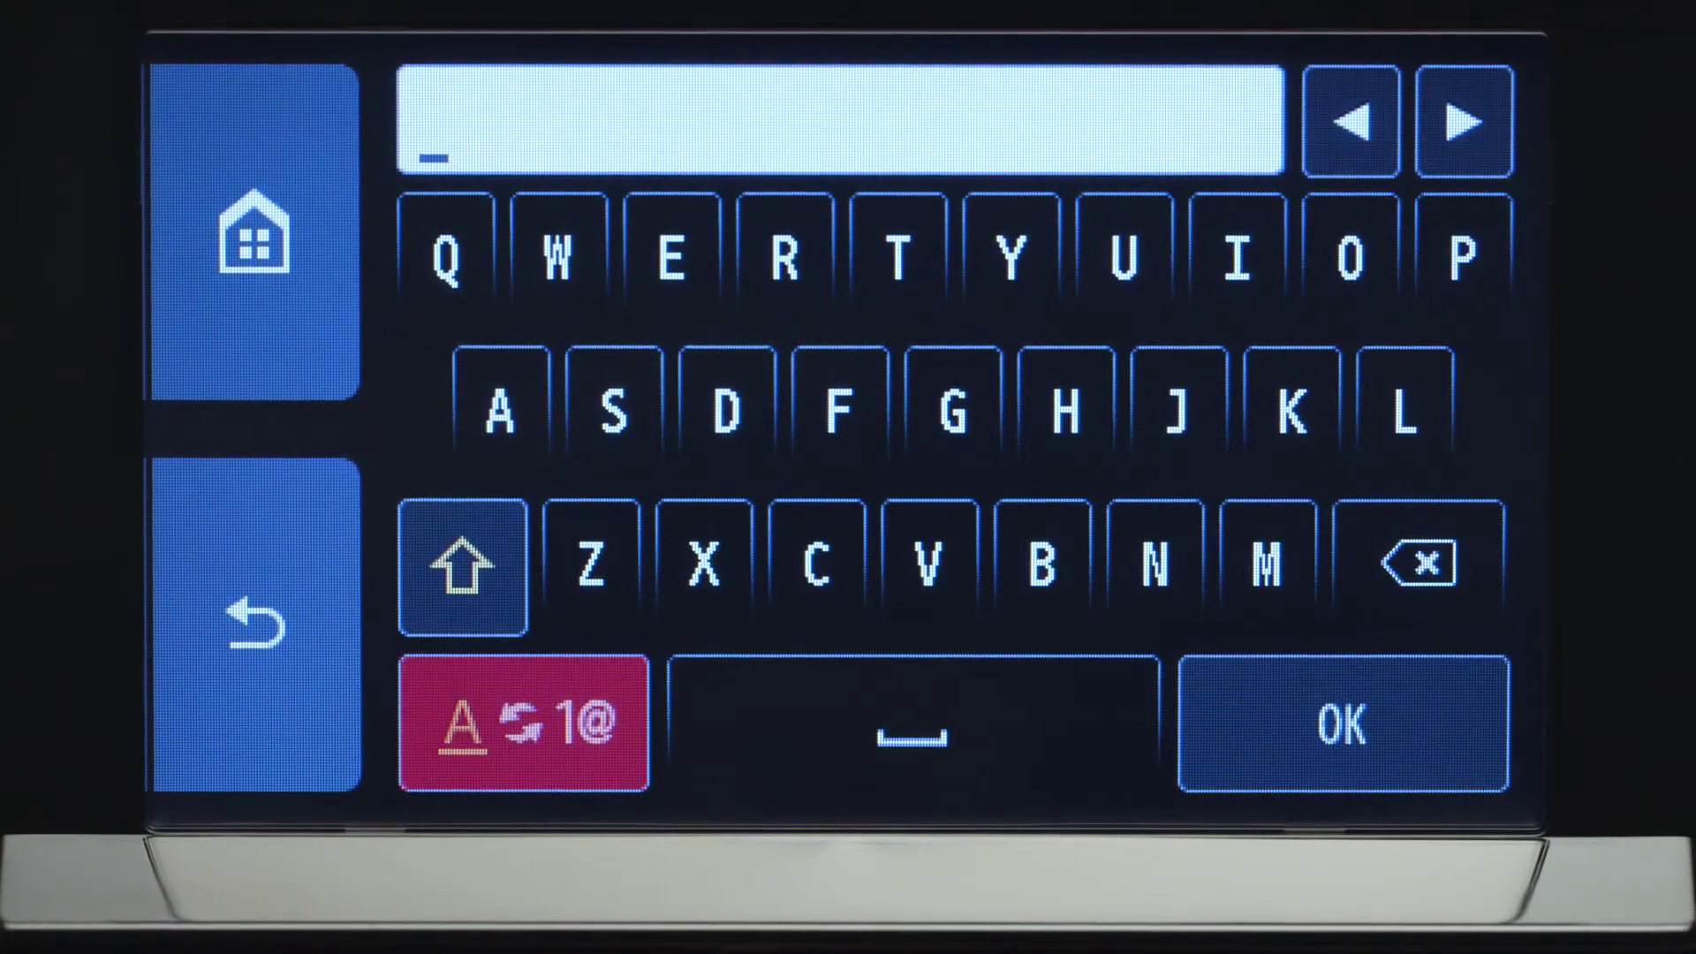
pyautogui.click(524, 722)
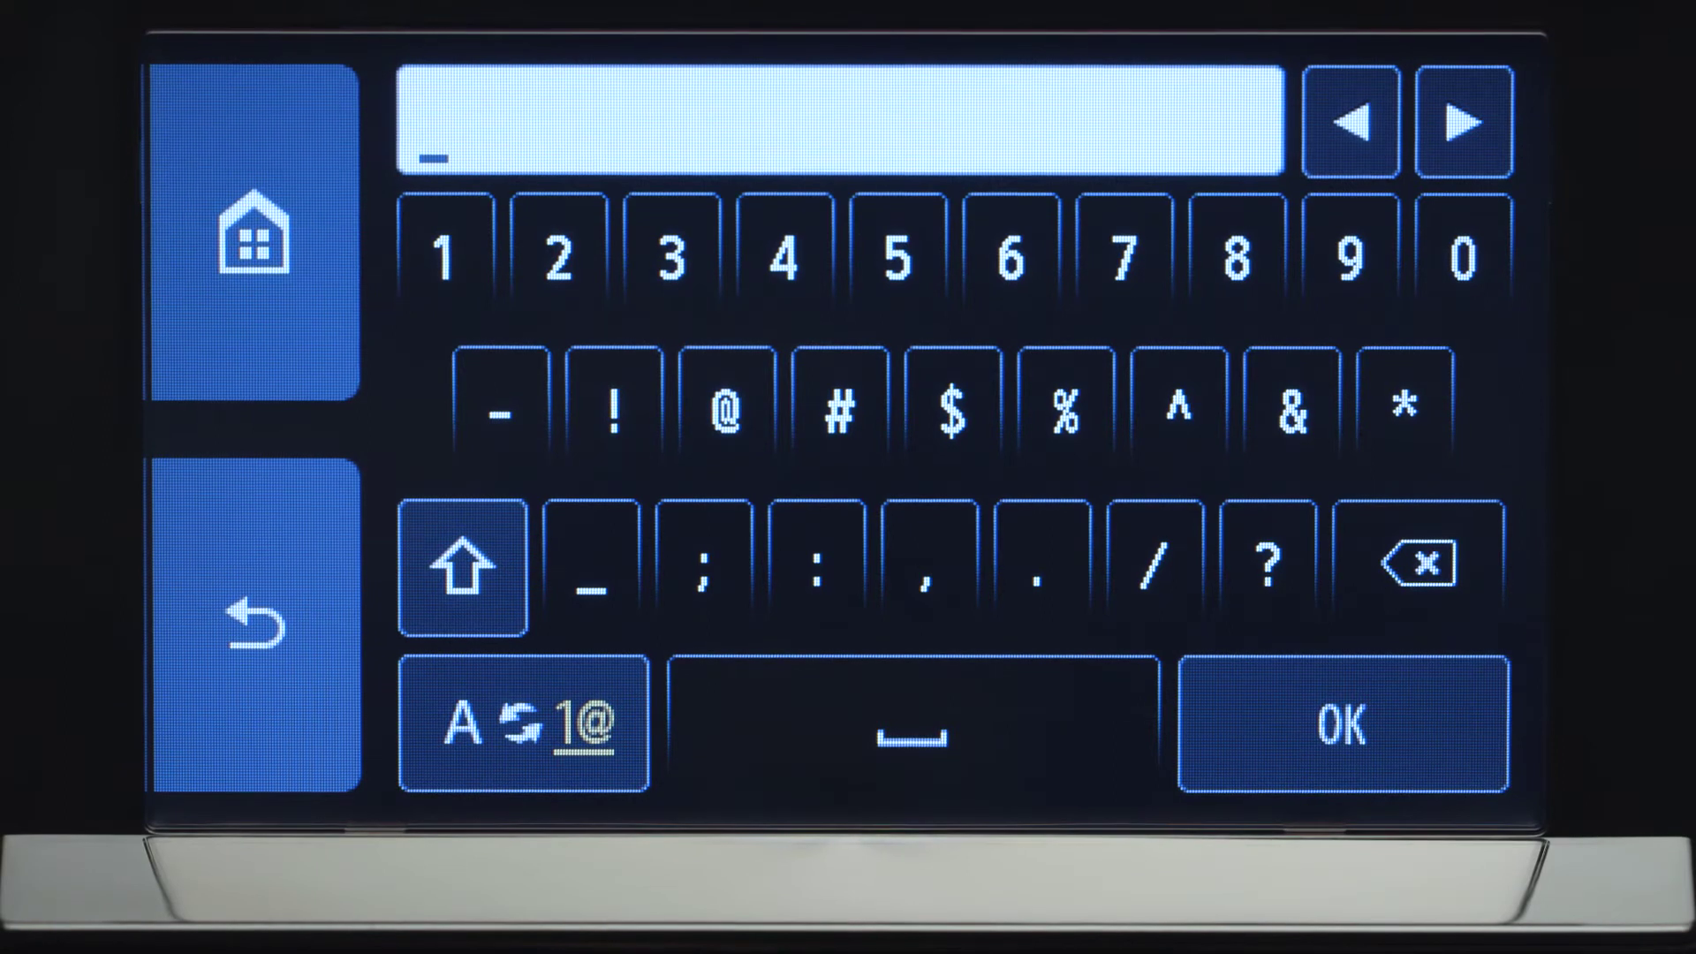
pyautogui.click(523, 723)
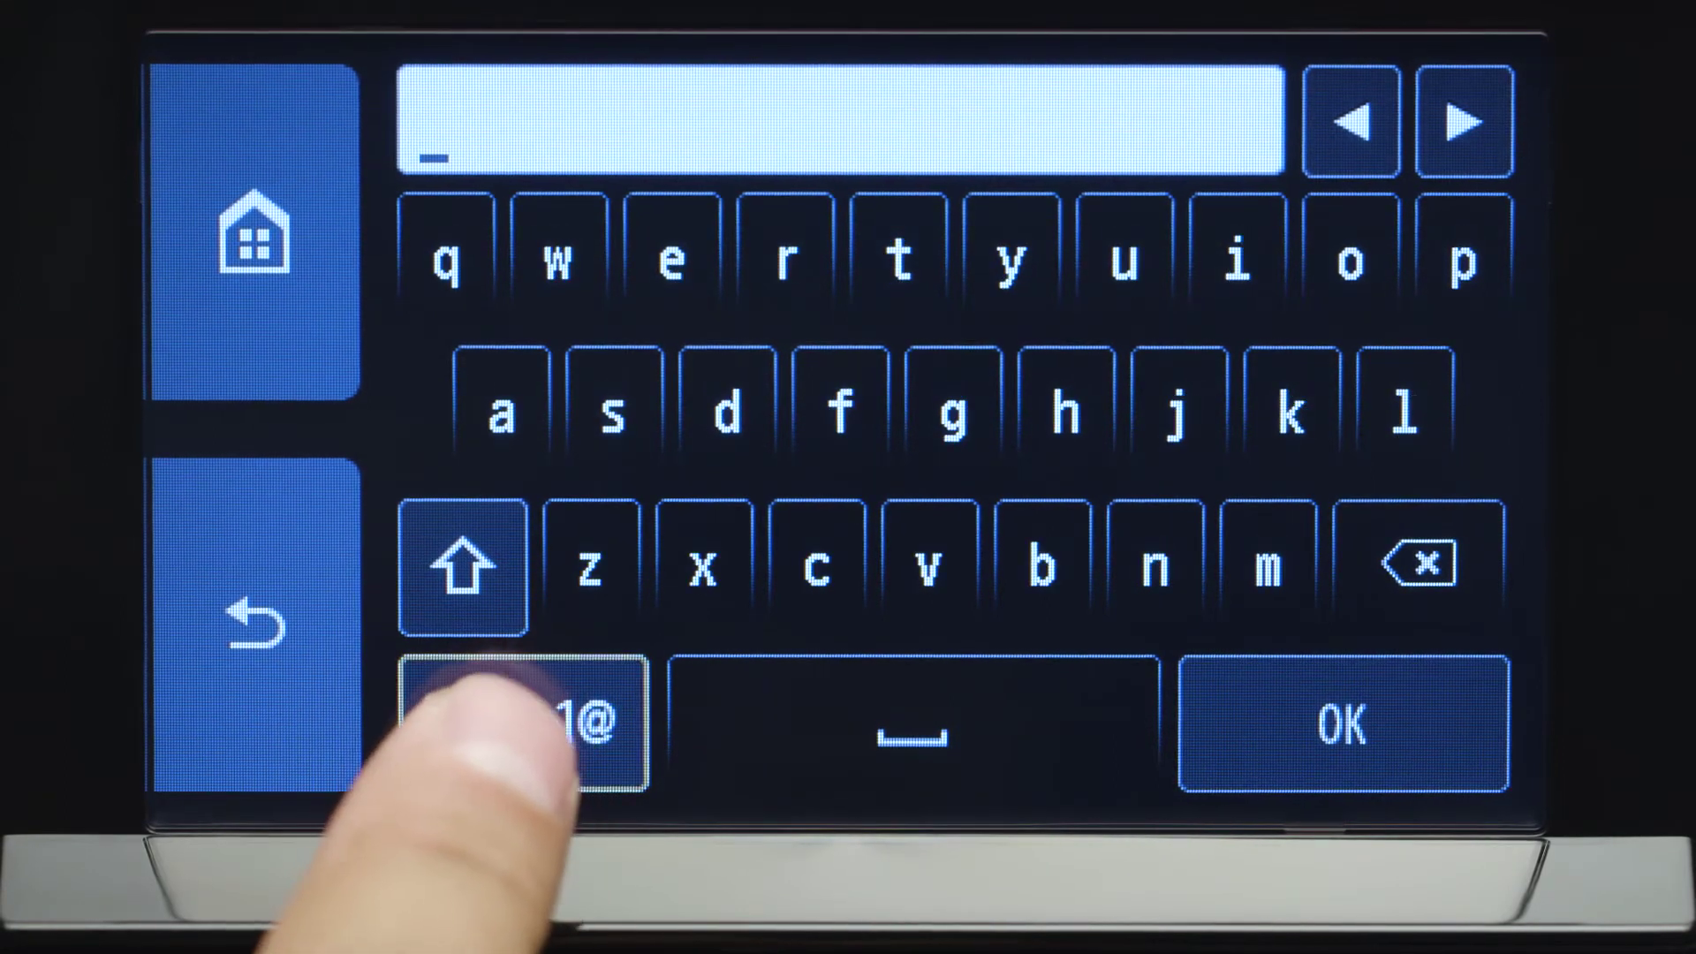
pyautogui.click(462, 565)
pyautogui.write('A')
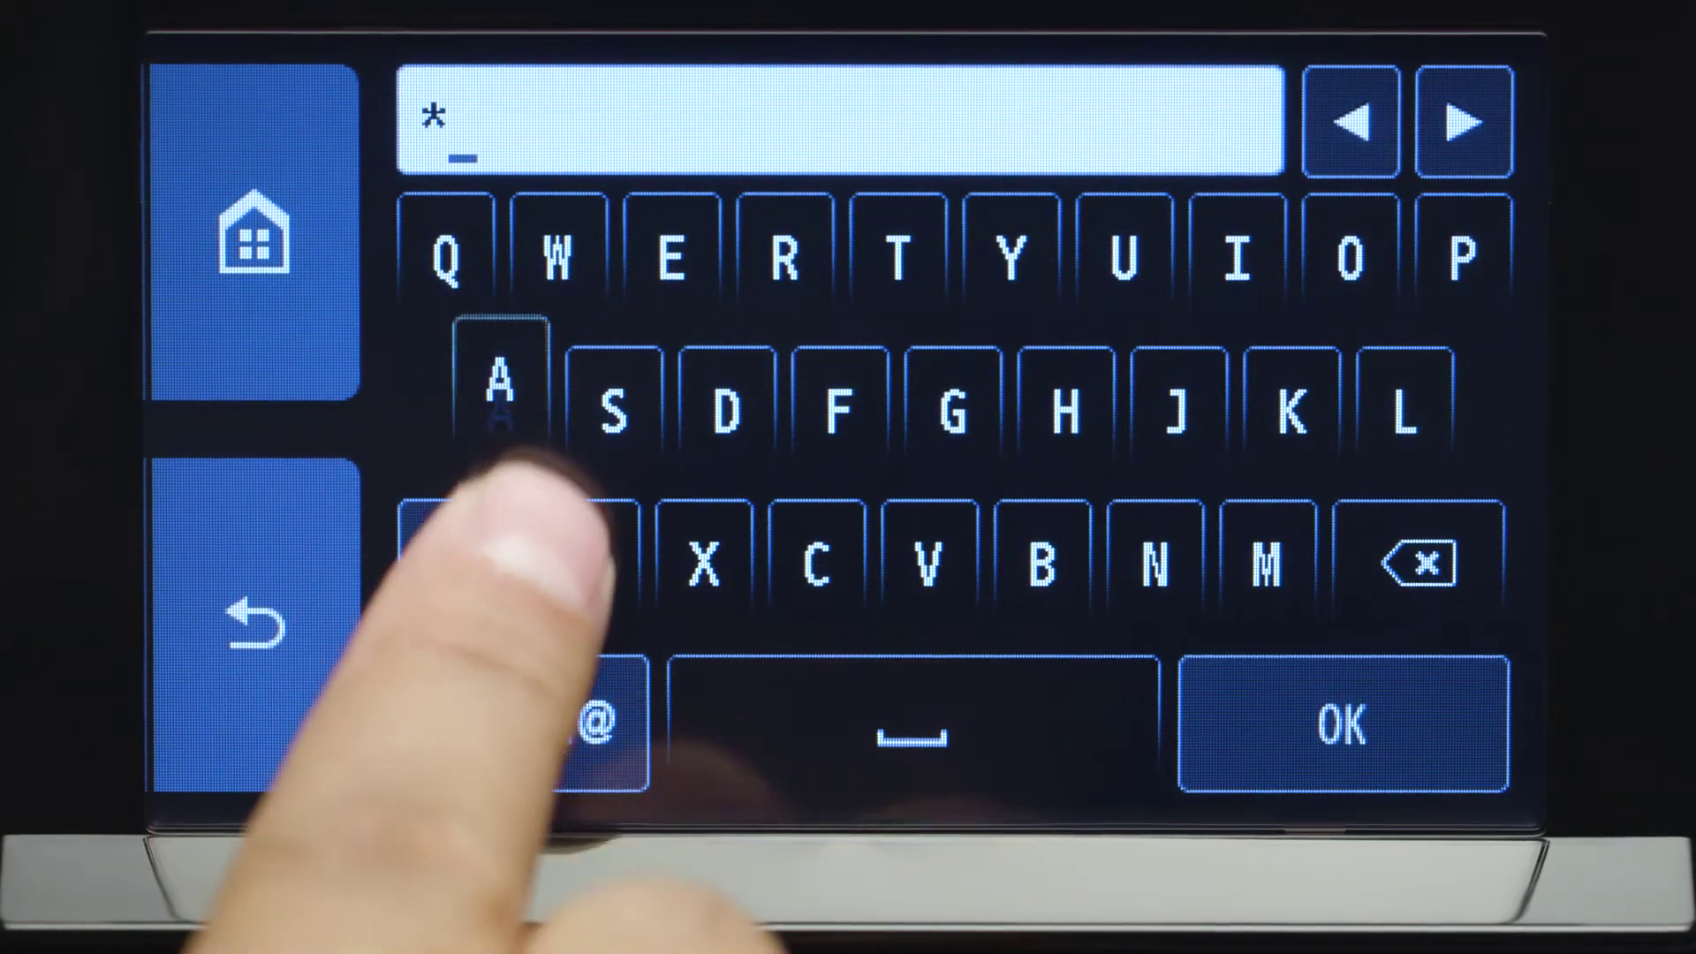
pyautogui.click(1042, 563)
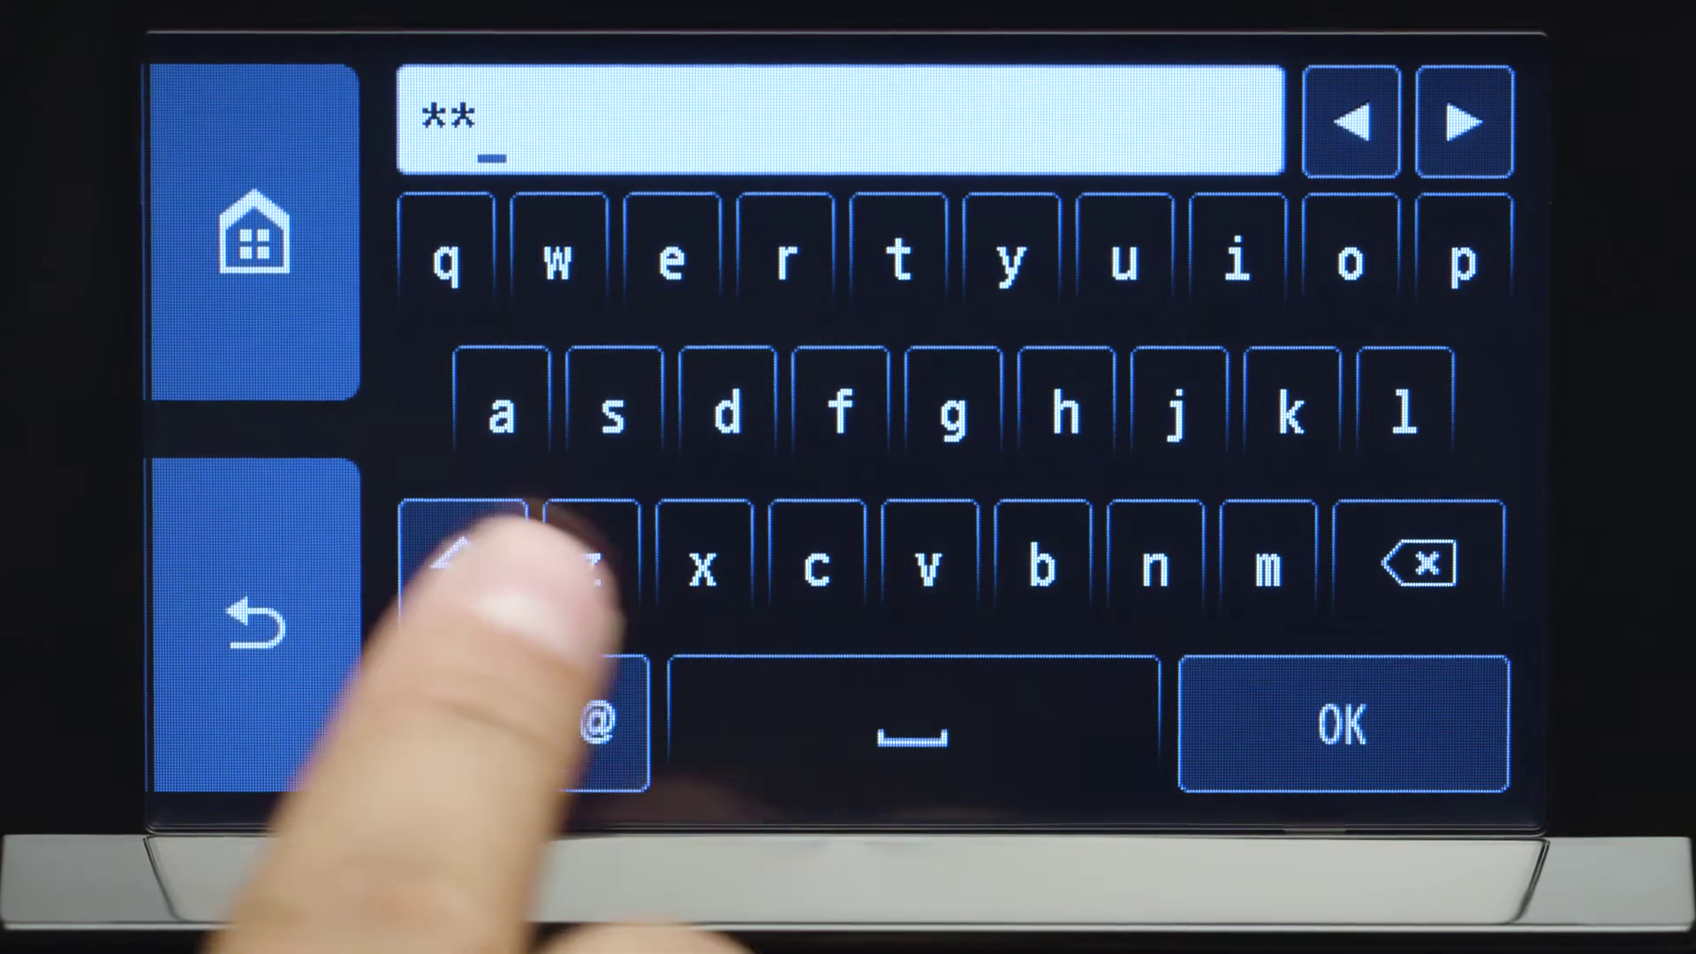
pyautogui.click(462, 565)
pyautogui.click(815, 564)
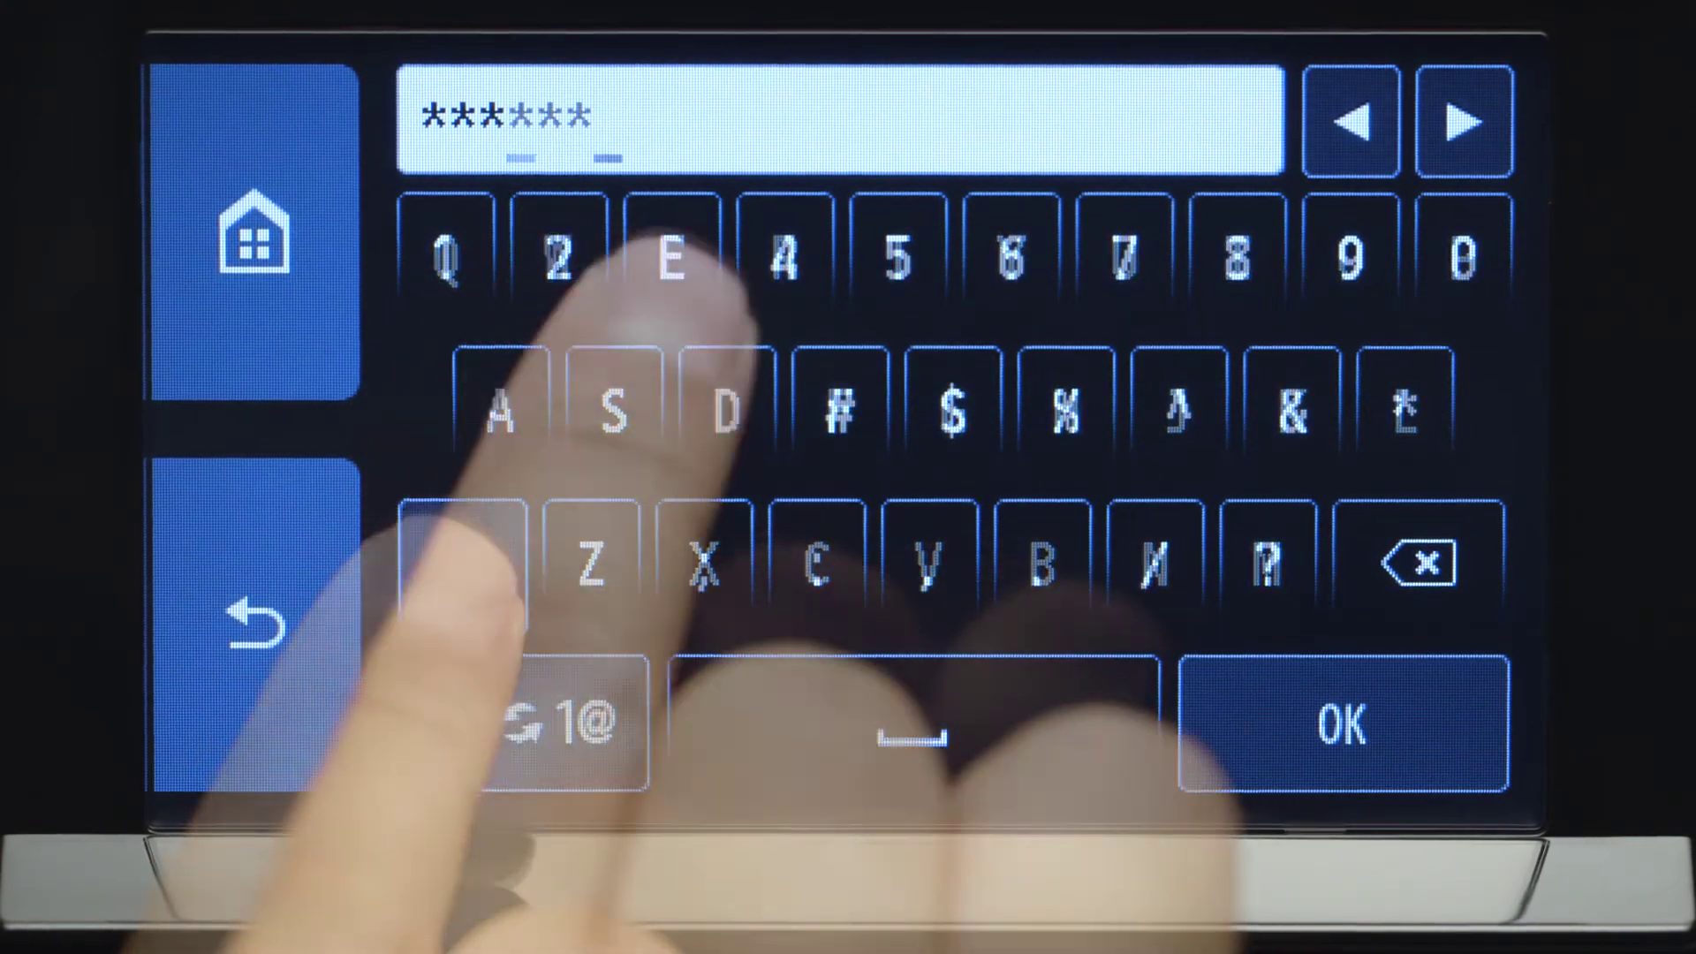
pyautogui.click(672, 256)
pyautogui.click(840, 407)
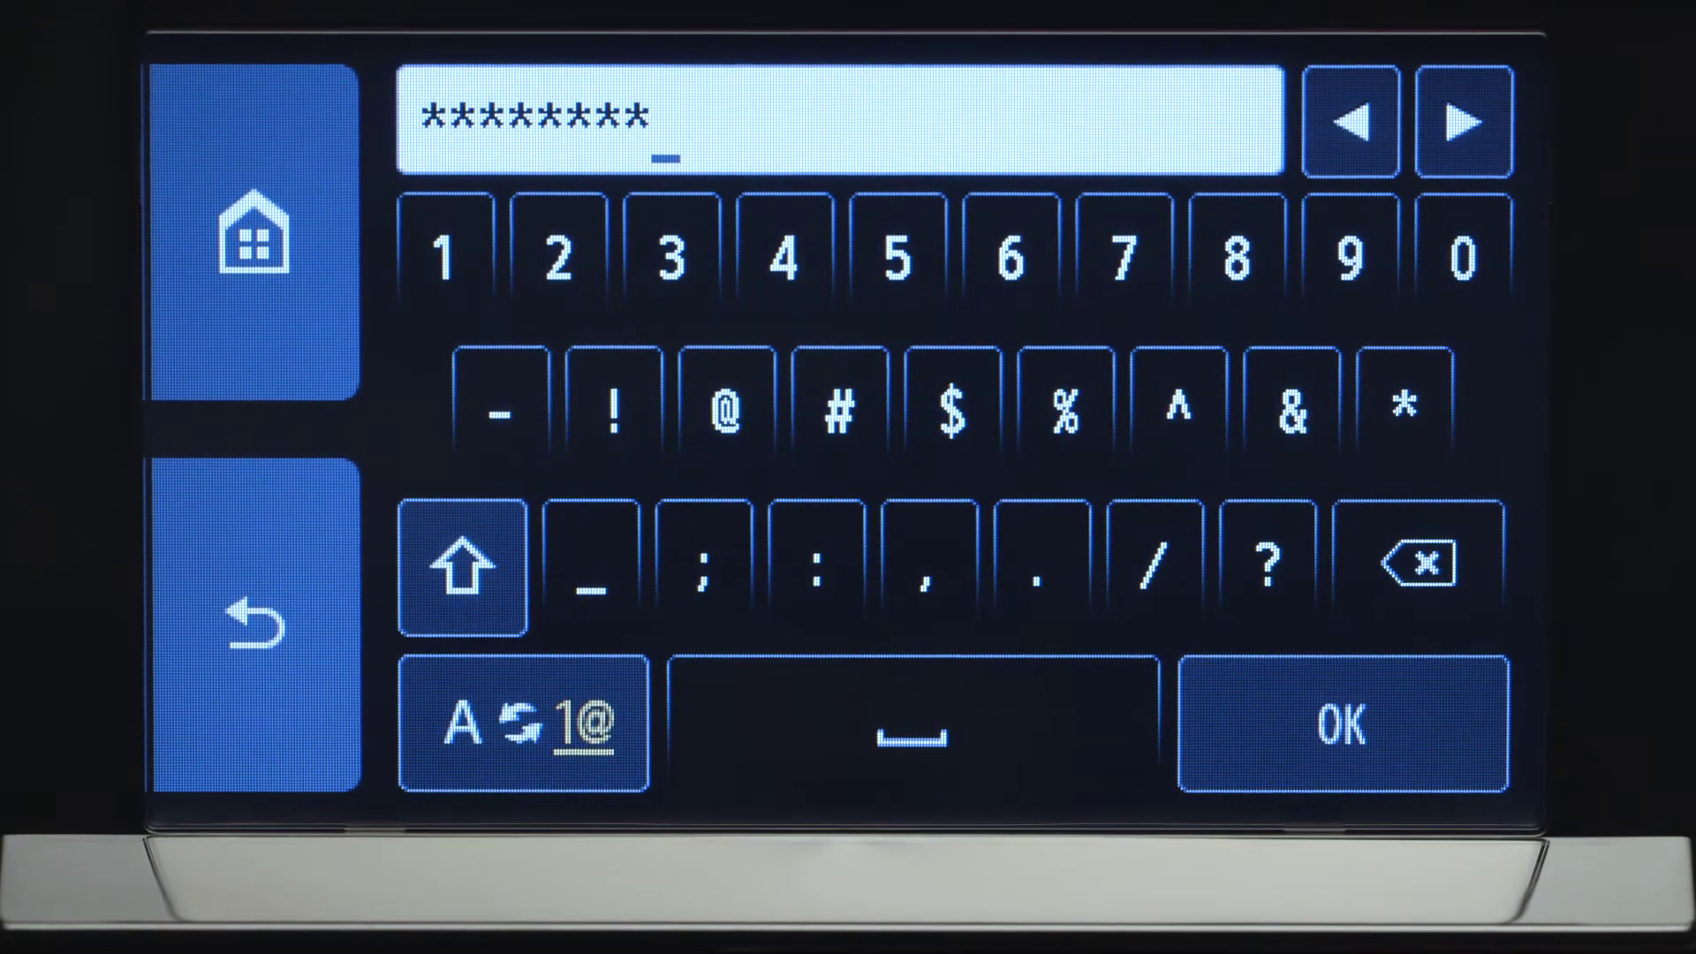
pyautogui.click(1347, 725)
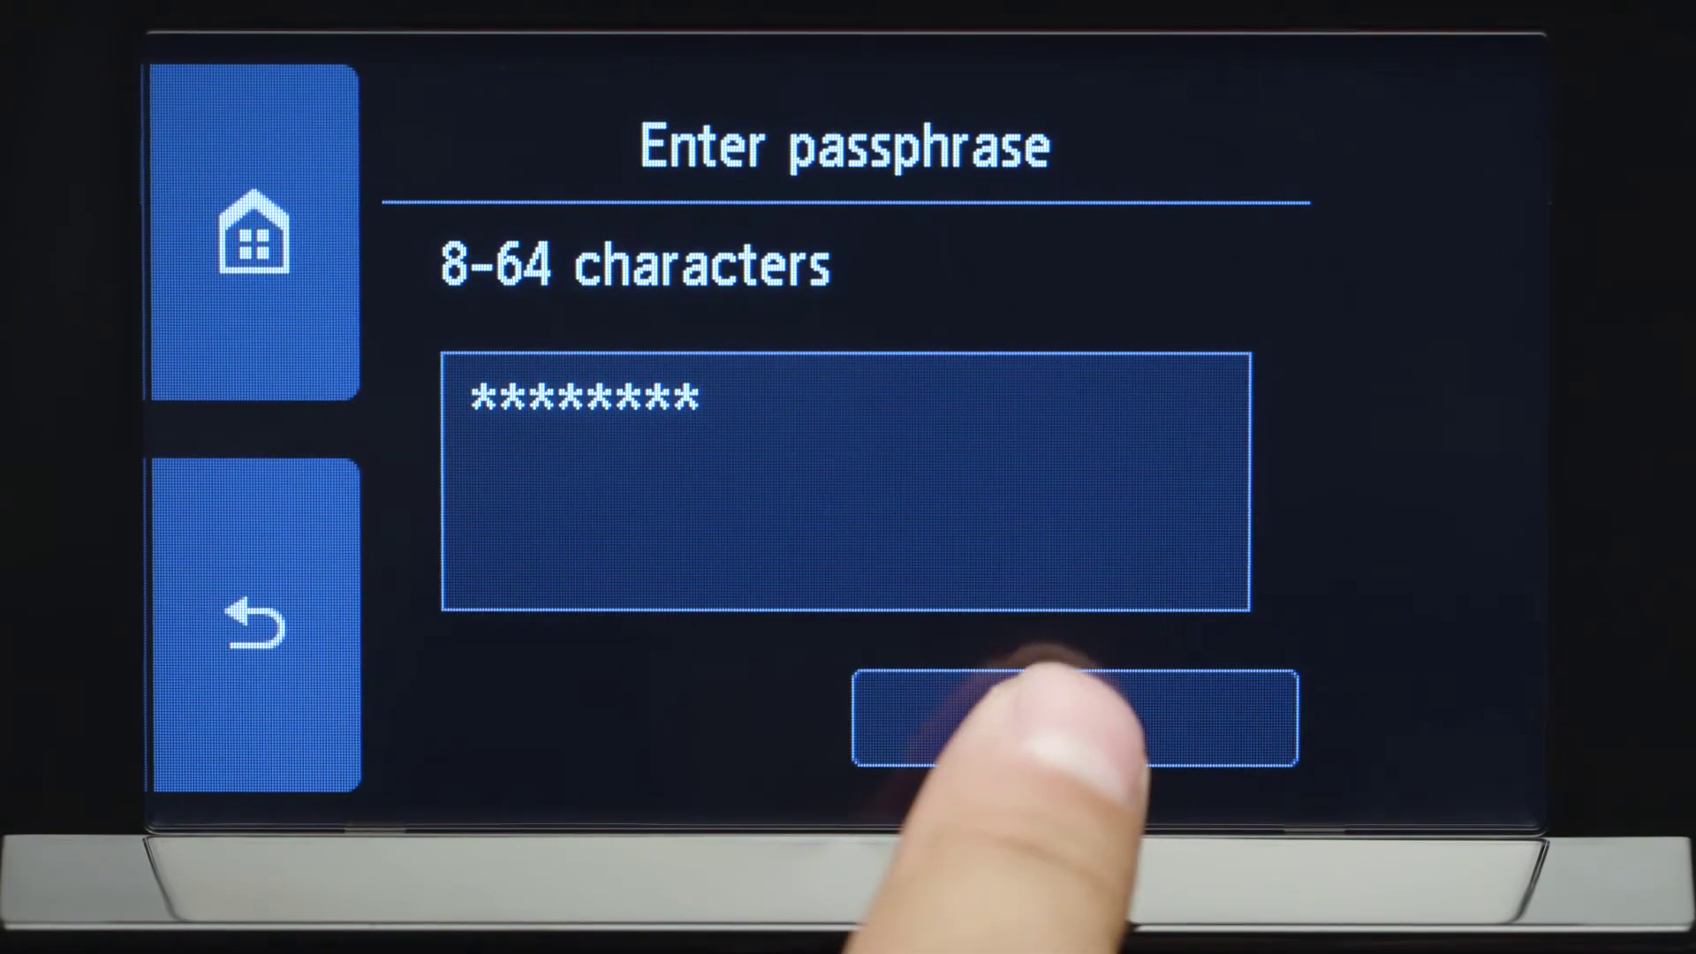
# Step: Confirm the passphrase to connect to the router and acknowledge the Connected message
pyautogui.click(1073, 717)
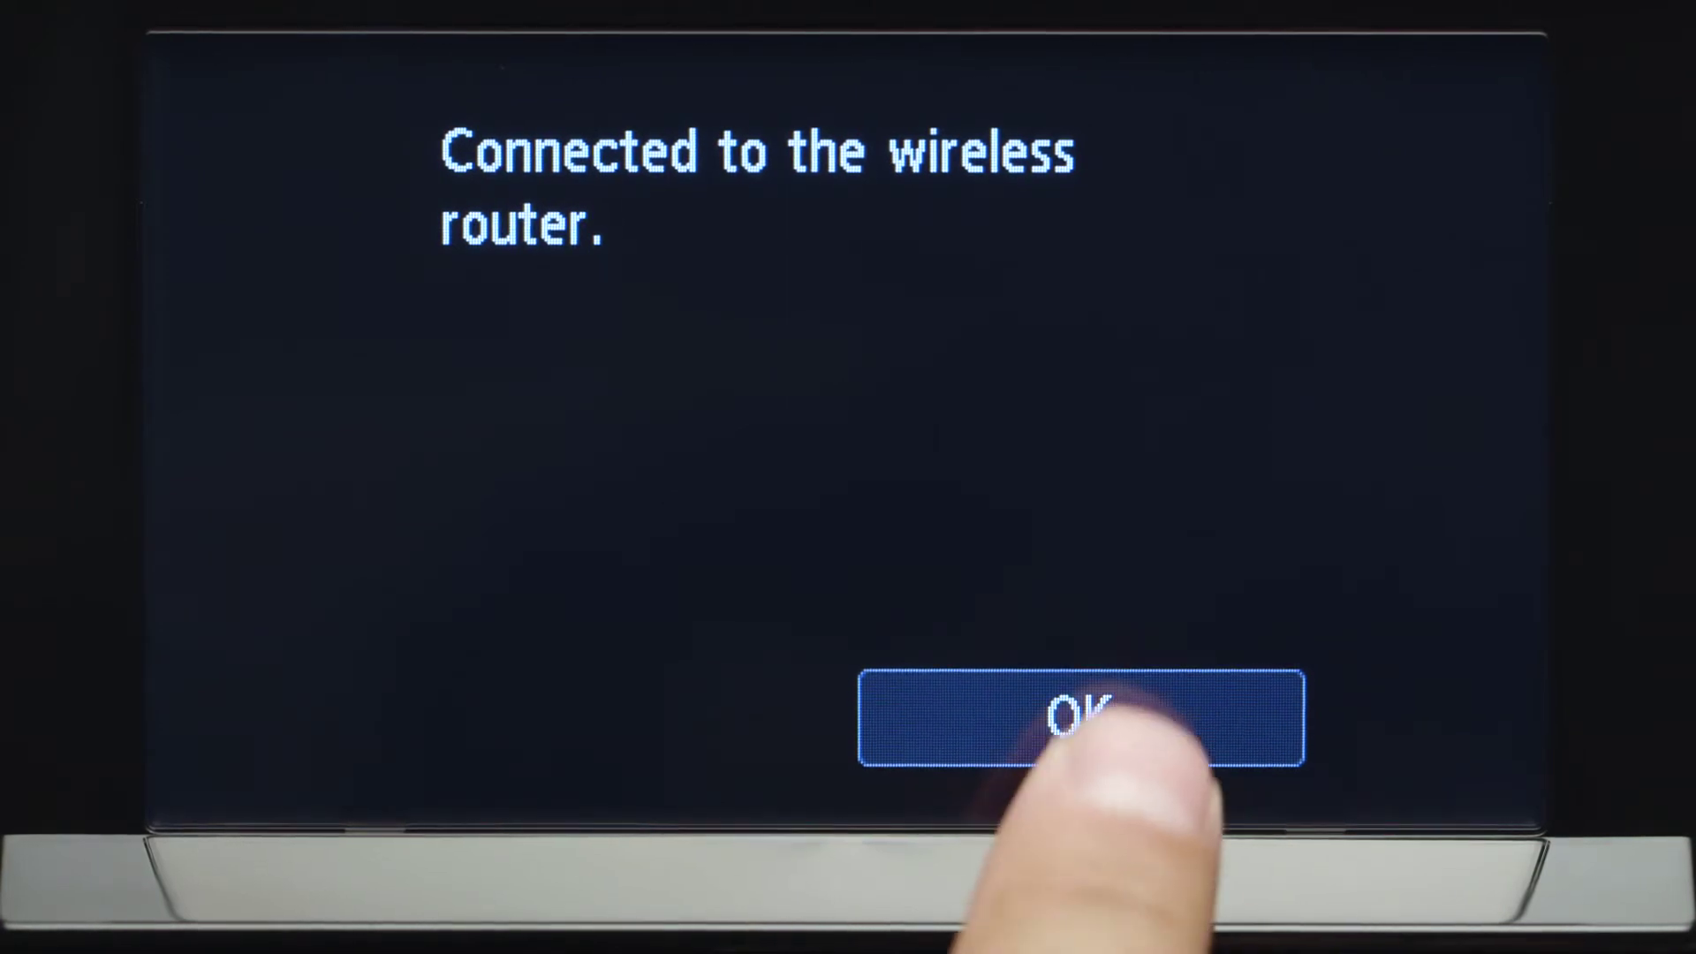
pyautogui.click(1096, 717)
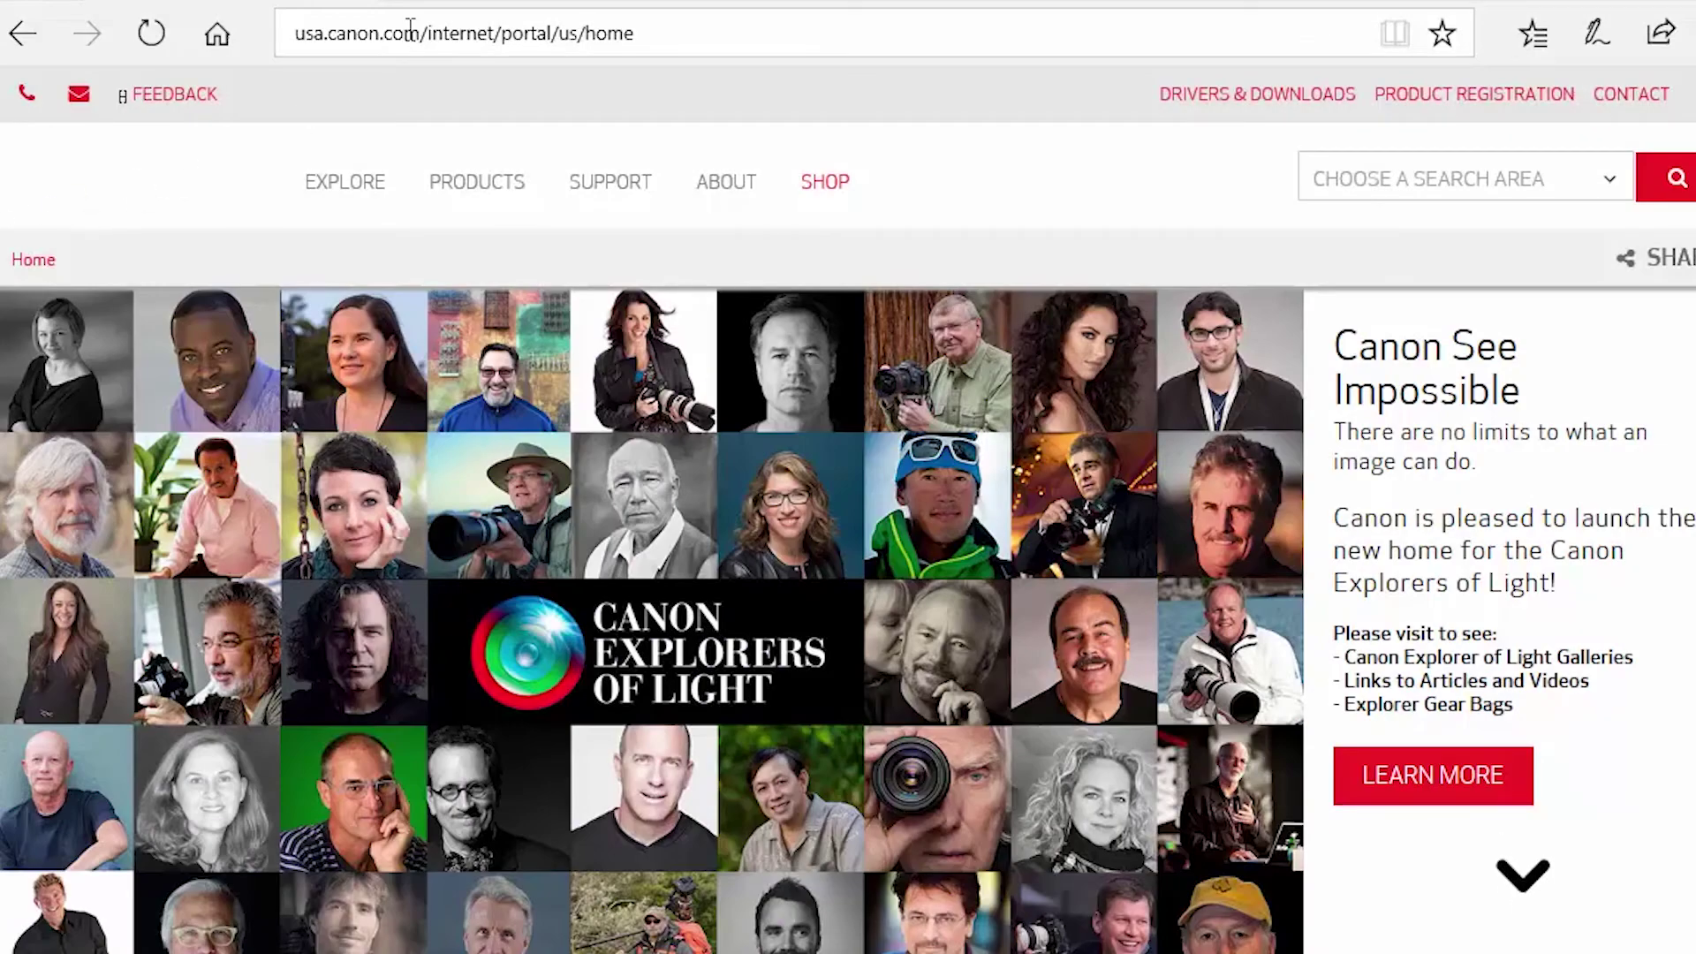
# Step: Go to ij.start.canon and start product setup
pyautogui.click(414, 53)
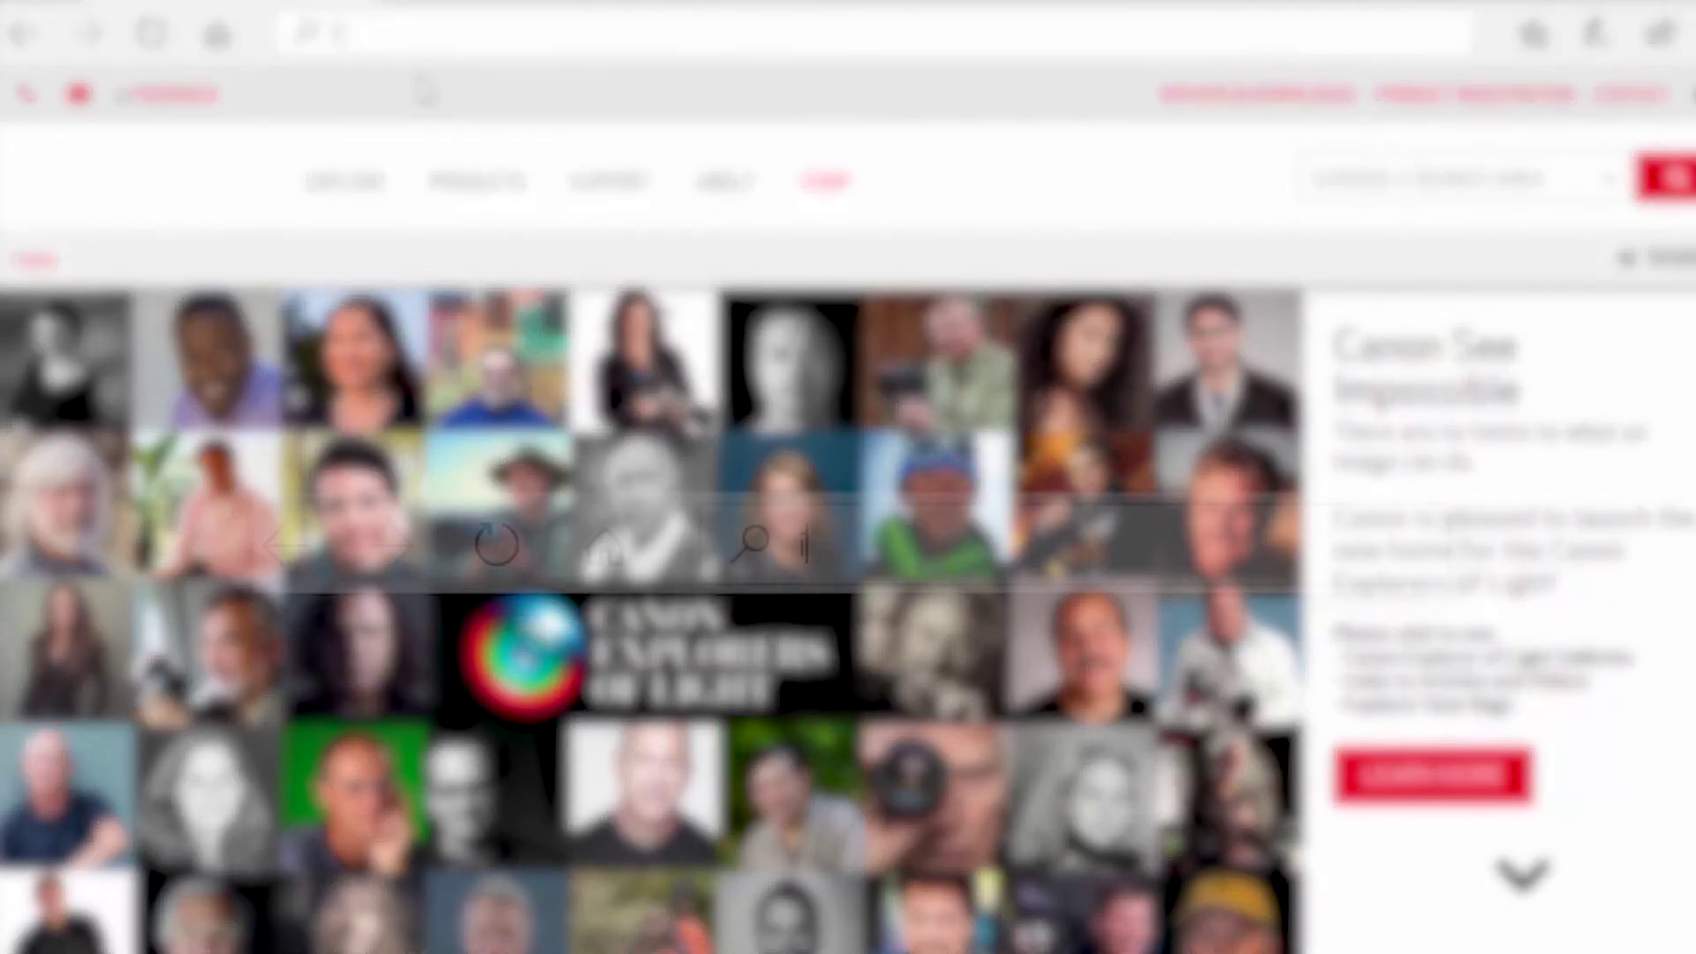
pyautogui.write('ij.start')
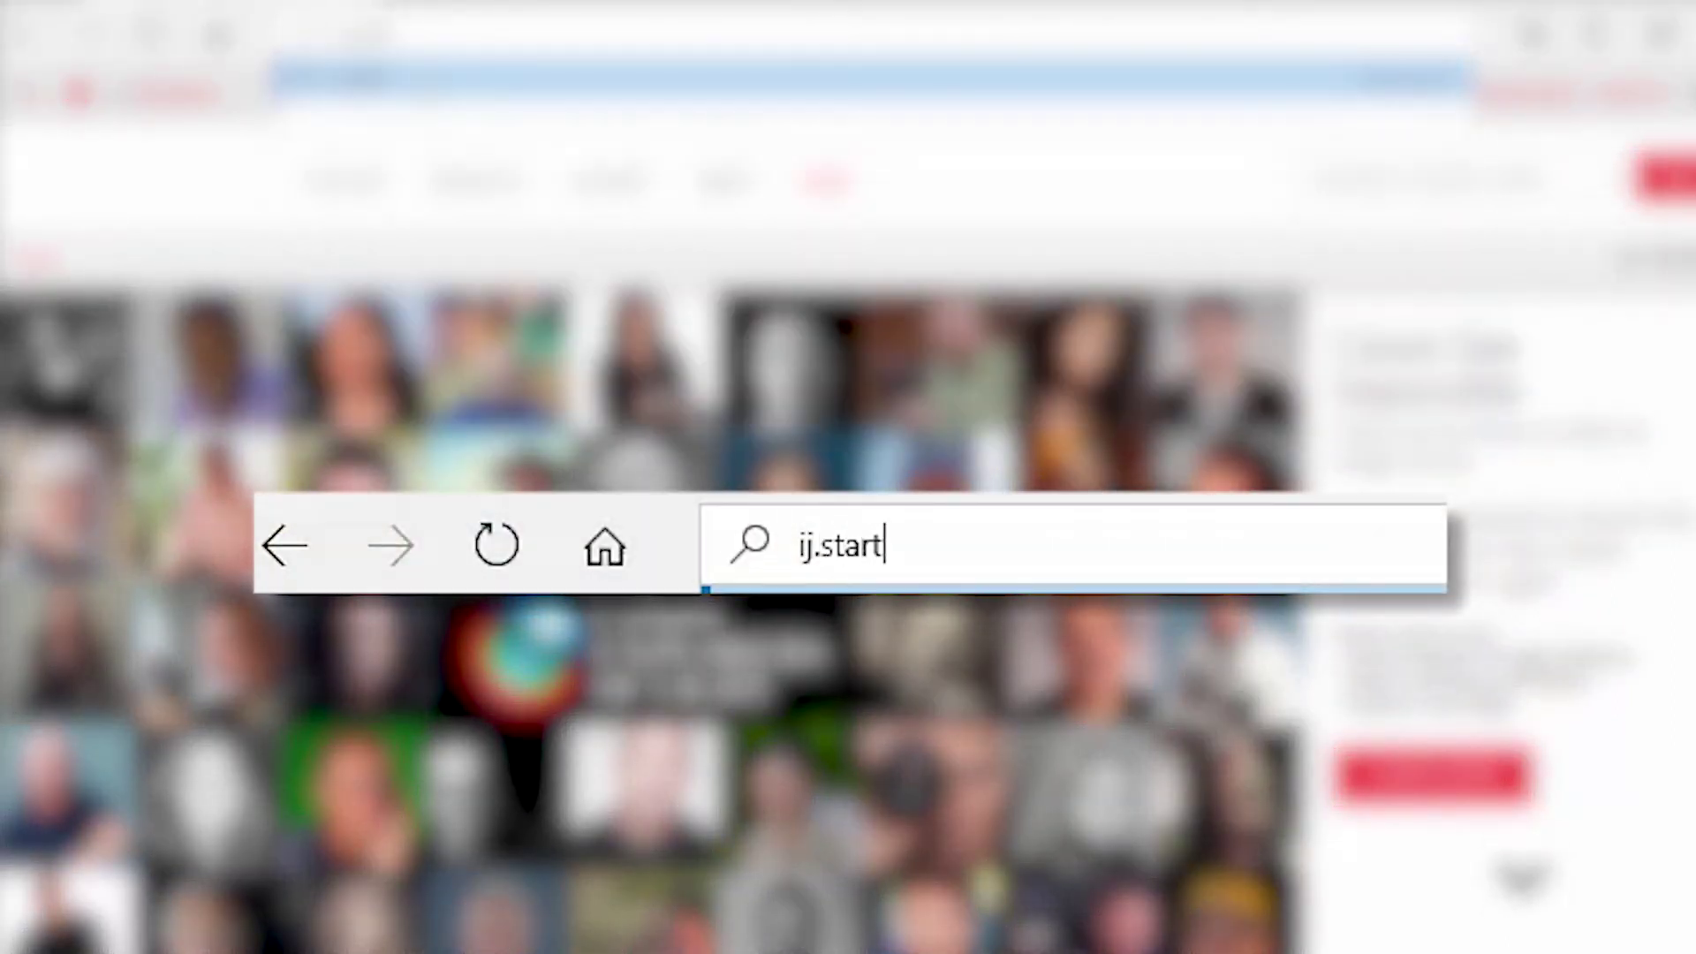
pyautogui.write('.canon')
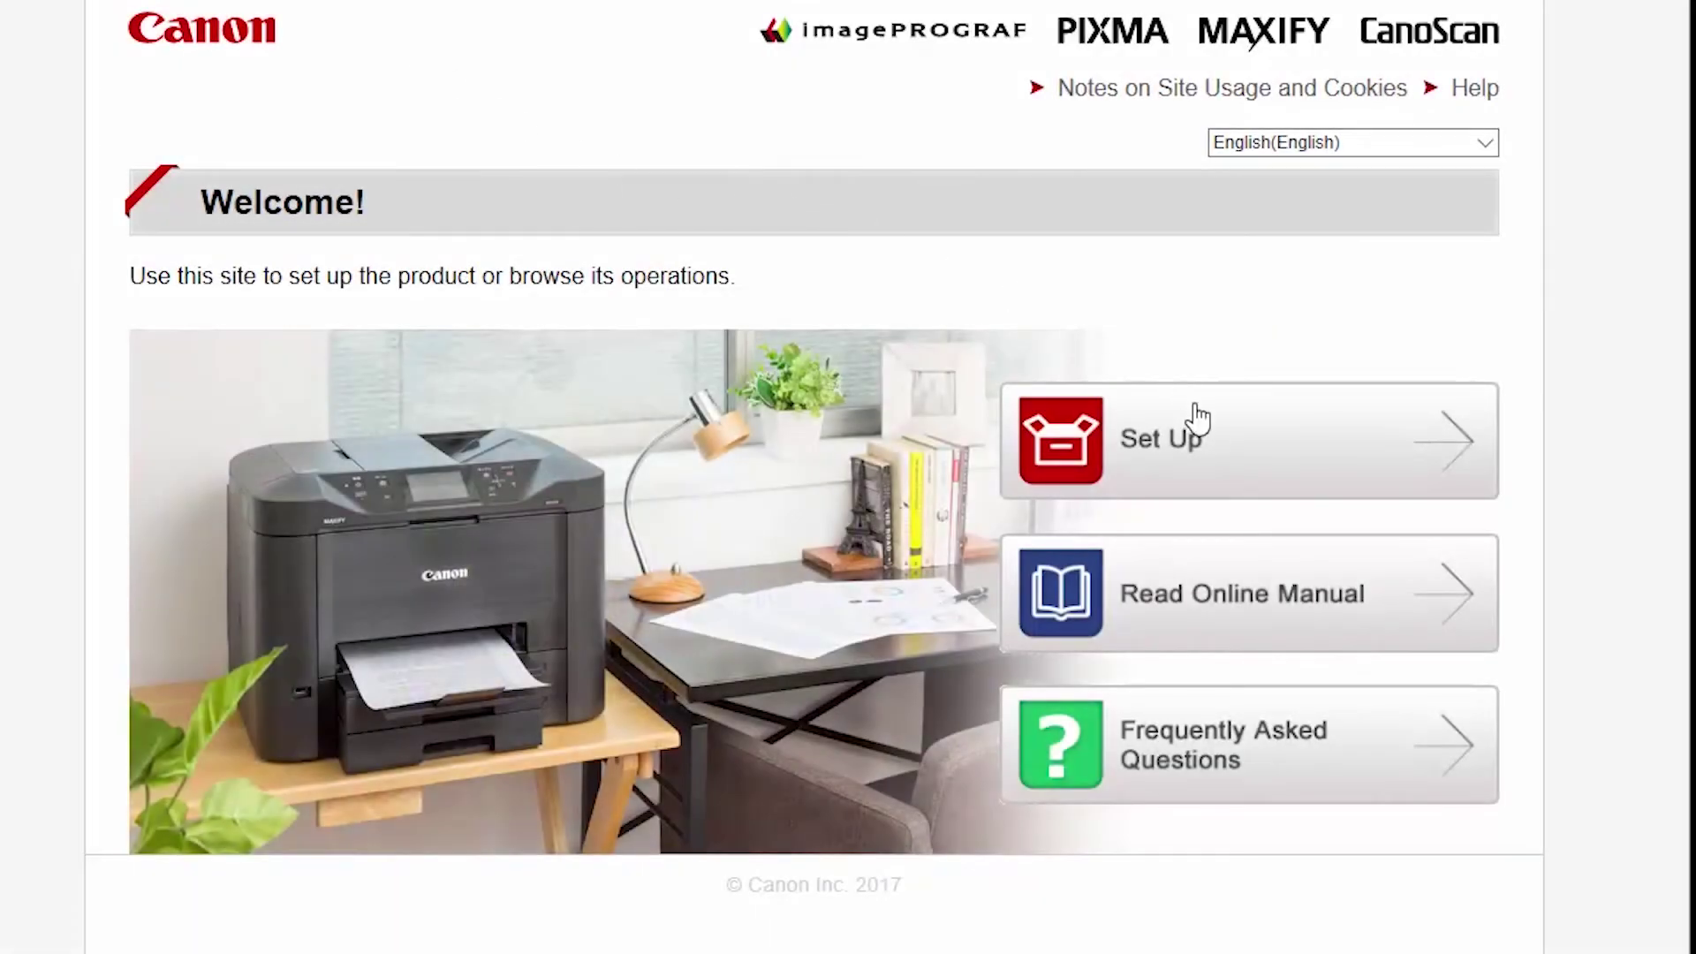
pyautogui.click(1210, 440)
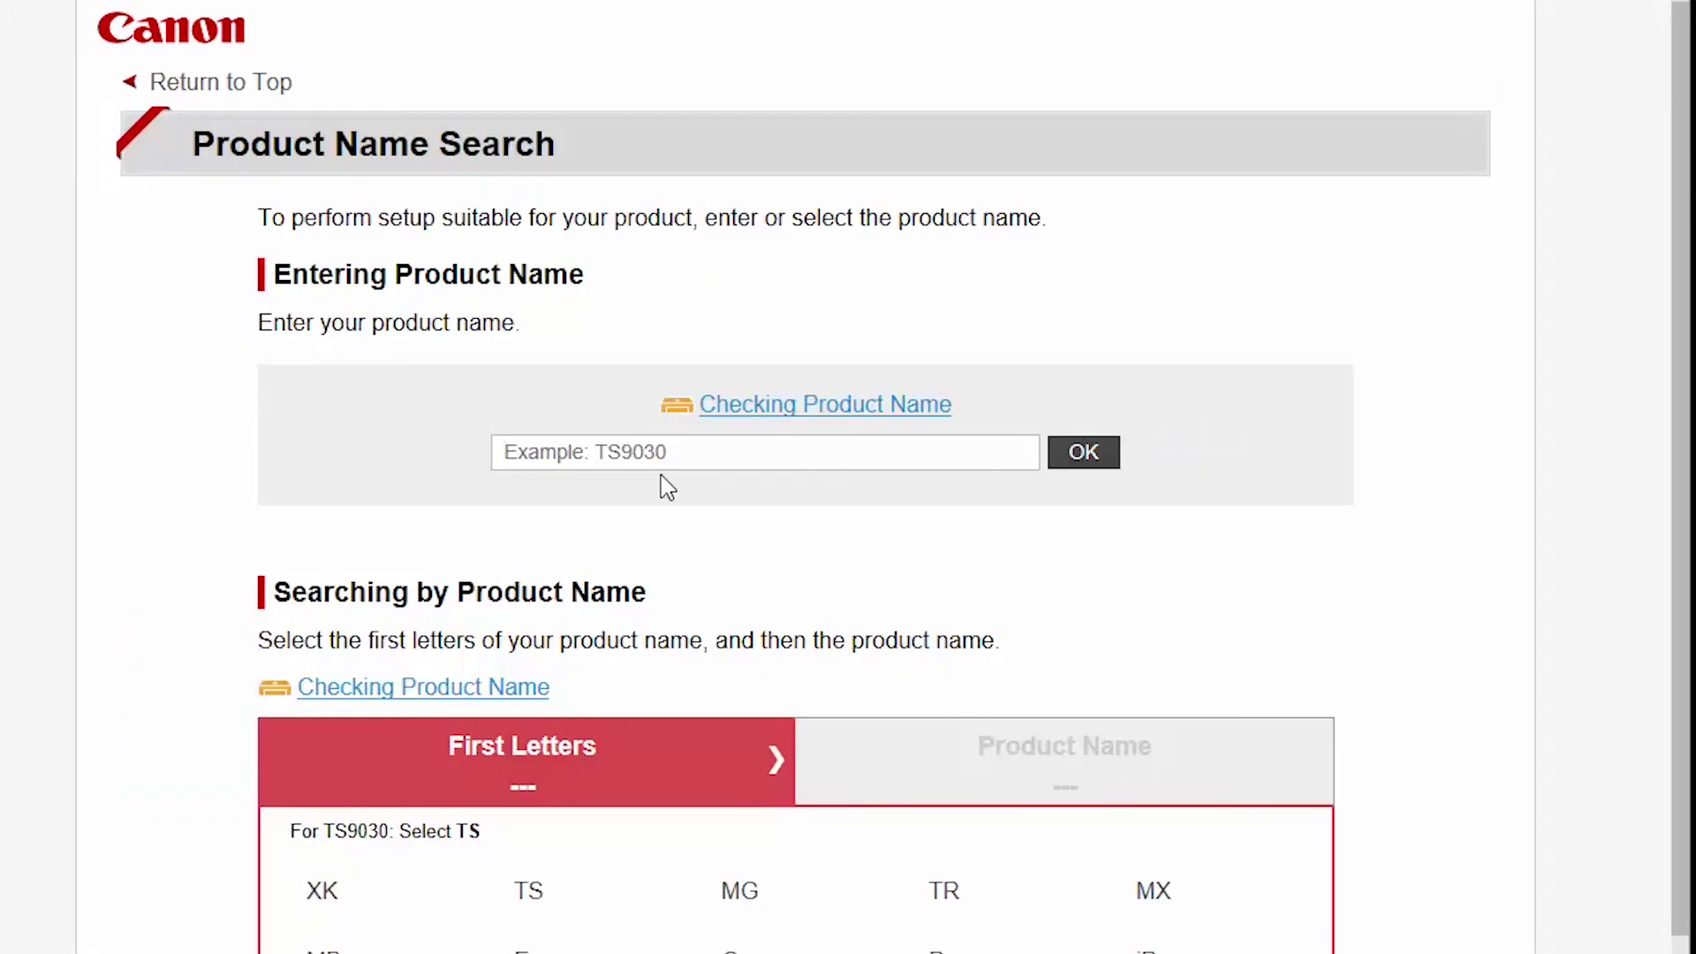
# Step: Search the product name TS9120 and open its setup pages
pyautogui.write('TS')
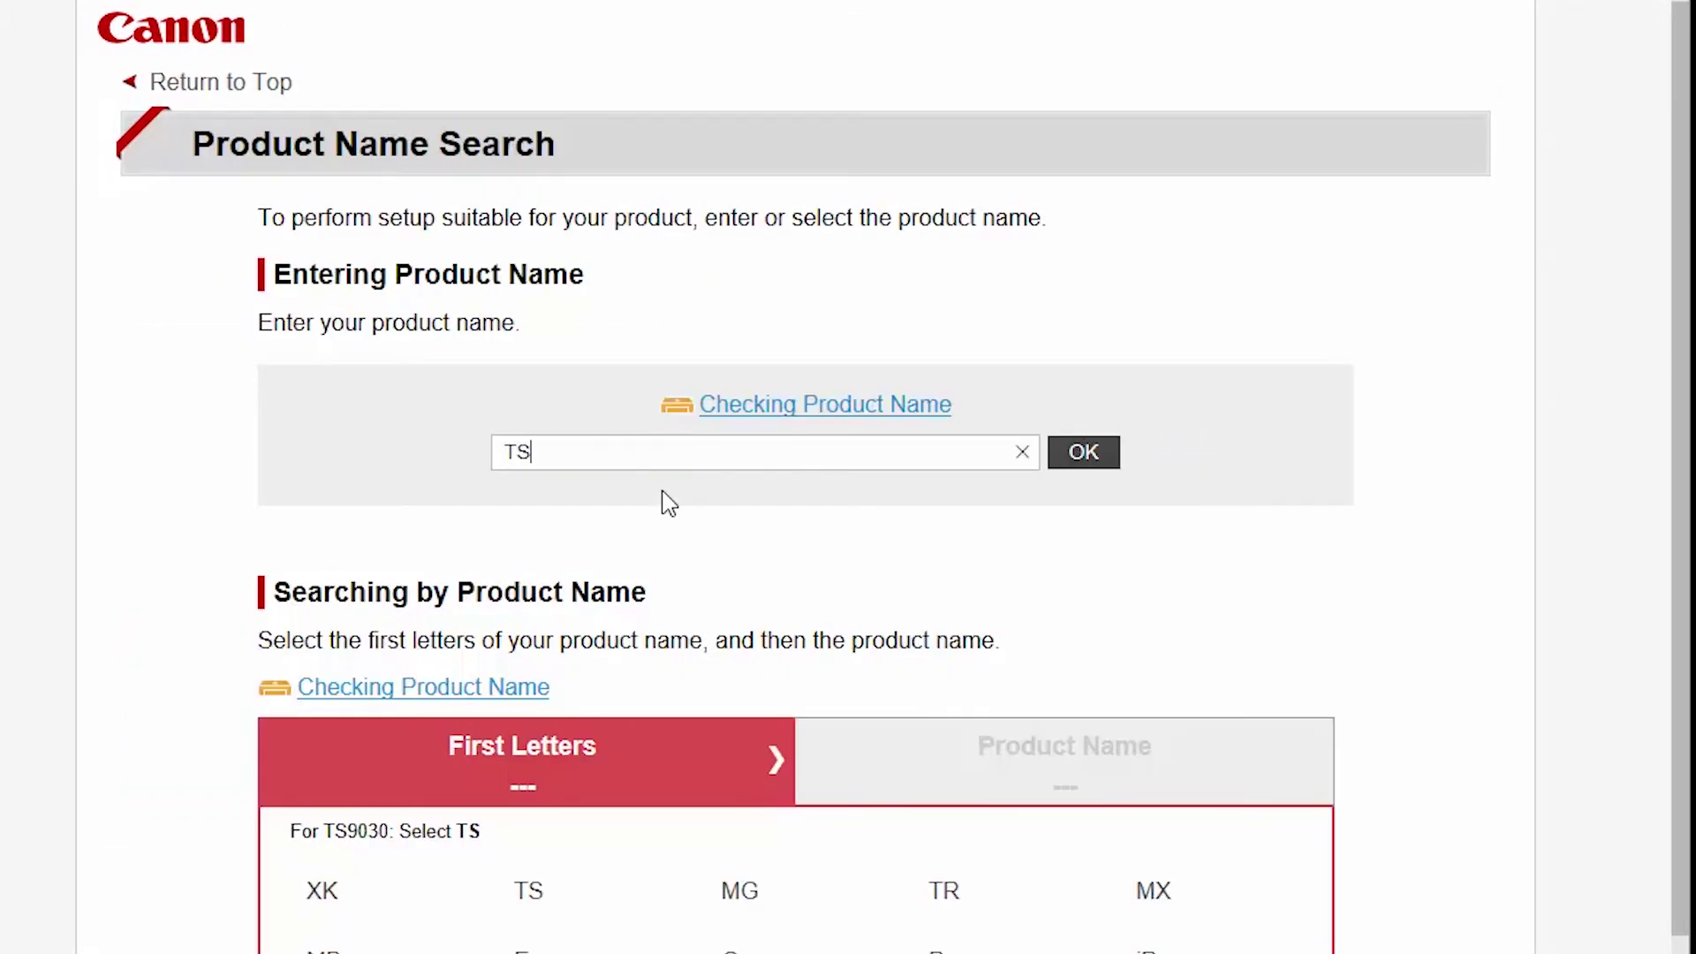
pyautogui.write('9120')
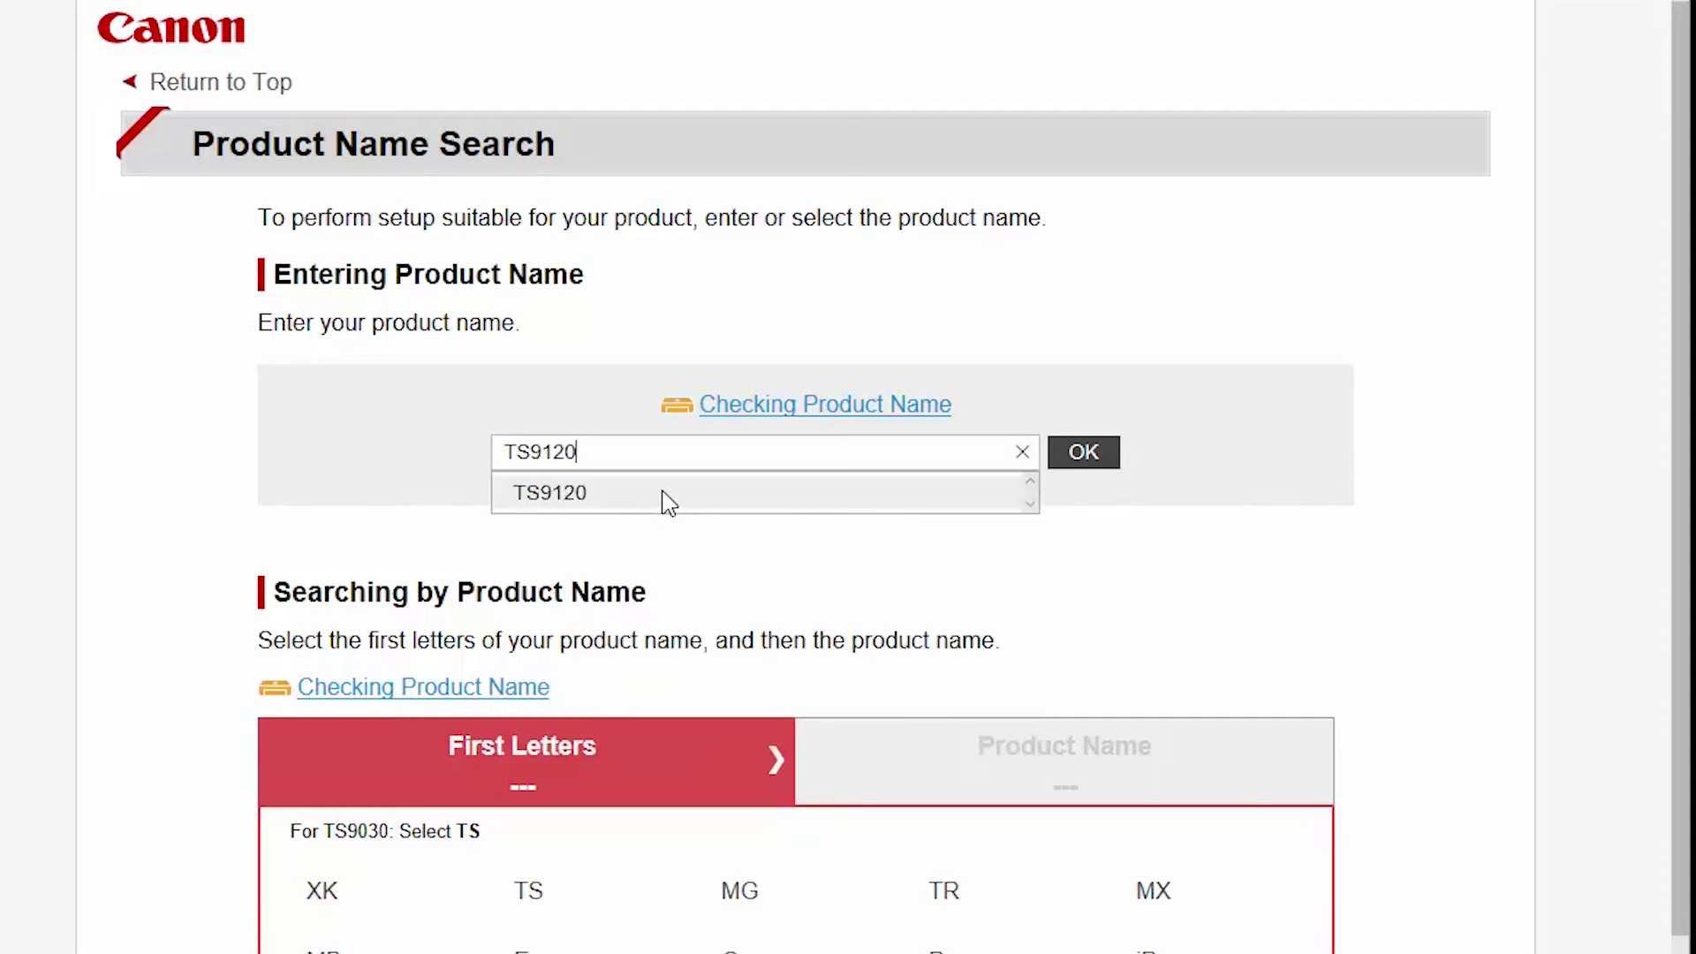
pyautogui.click(586, 499)
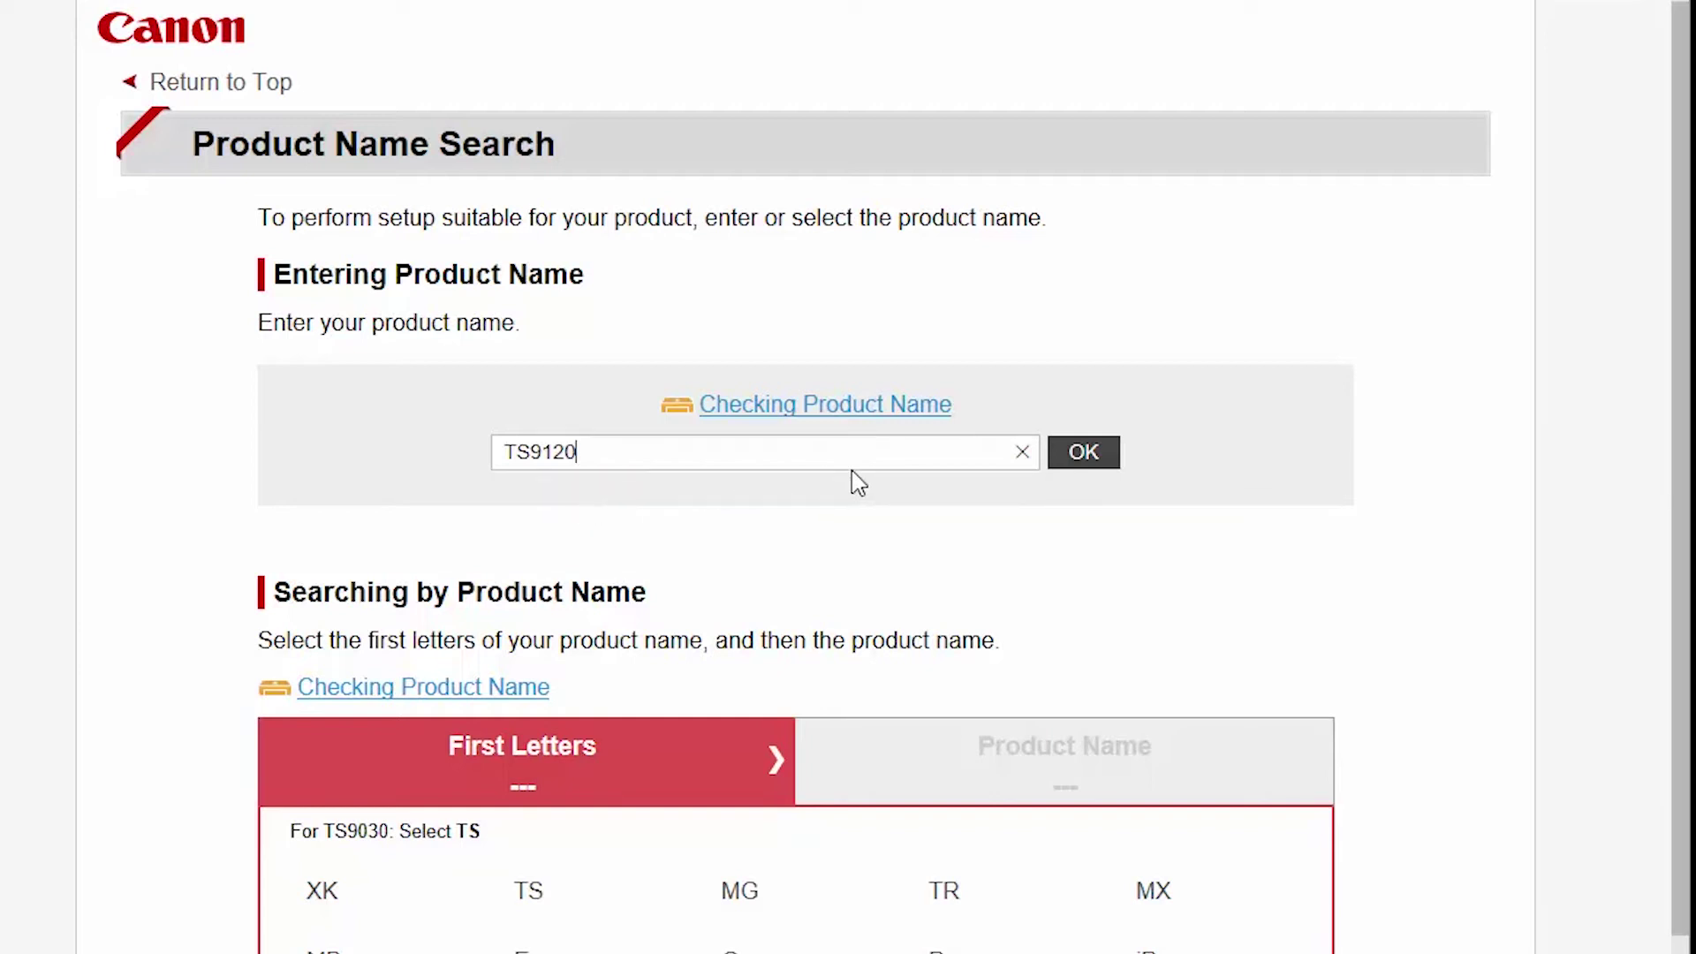
pyautogui.click(1084, 452)
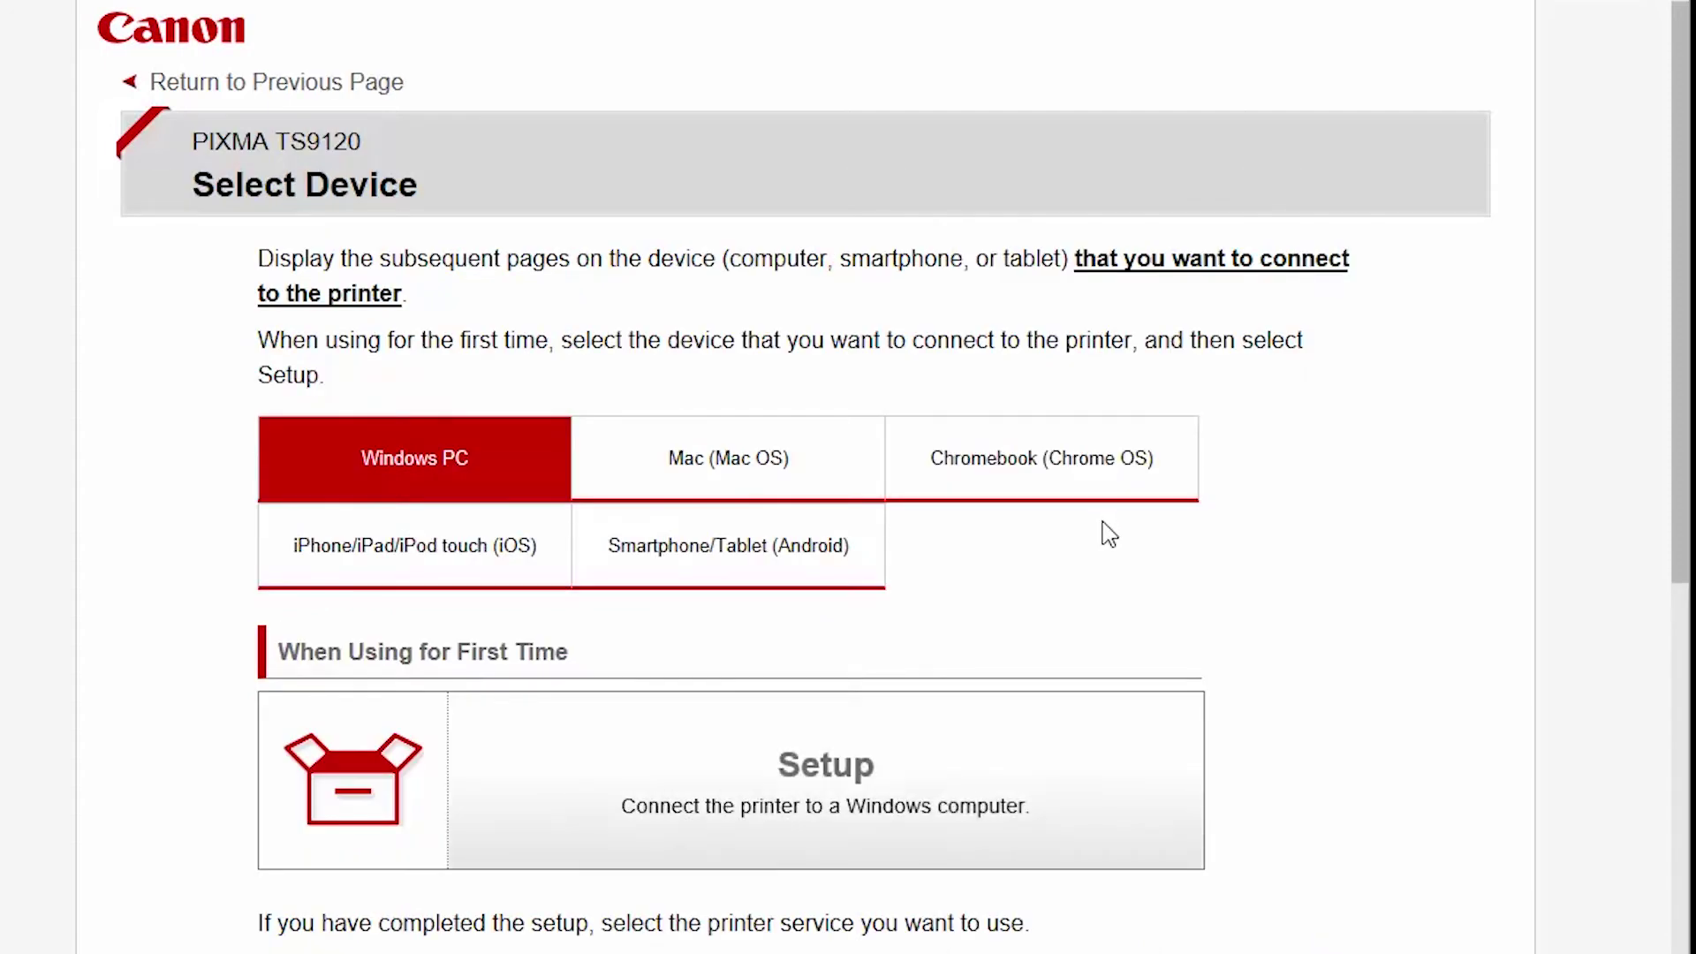
# Step: Download the TS9100 series Windows PC setup file and run it
pyautogui.click(894, 796)
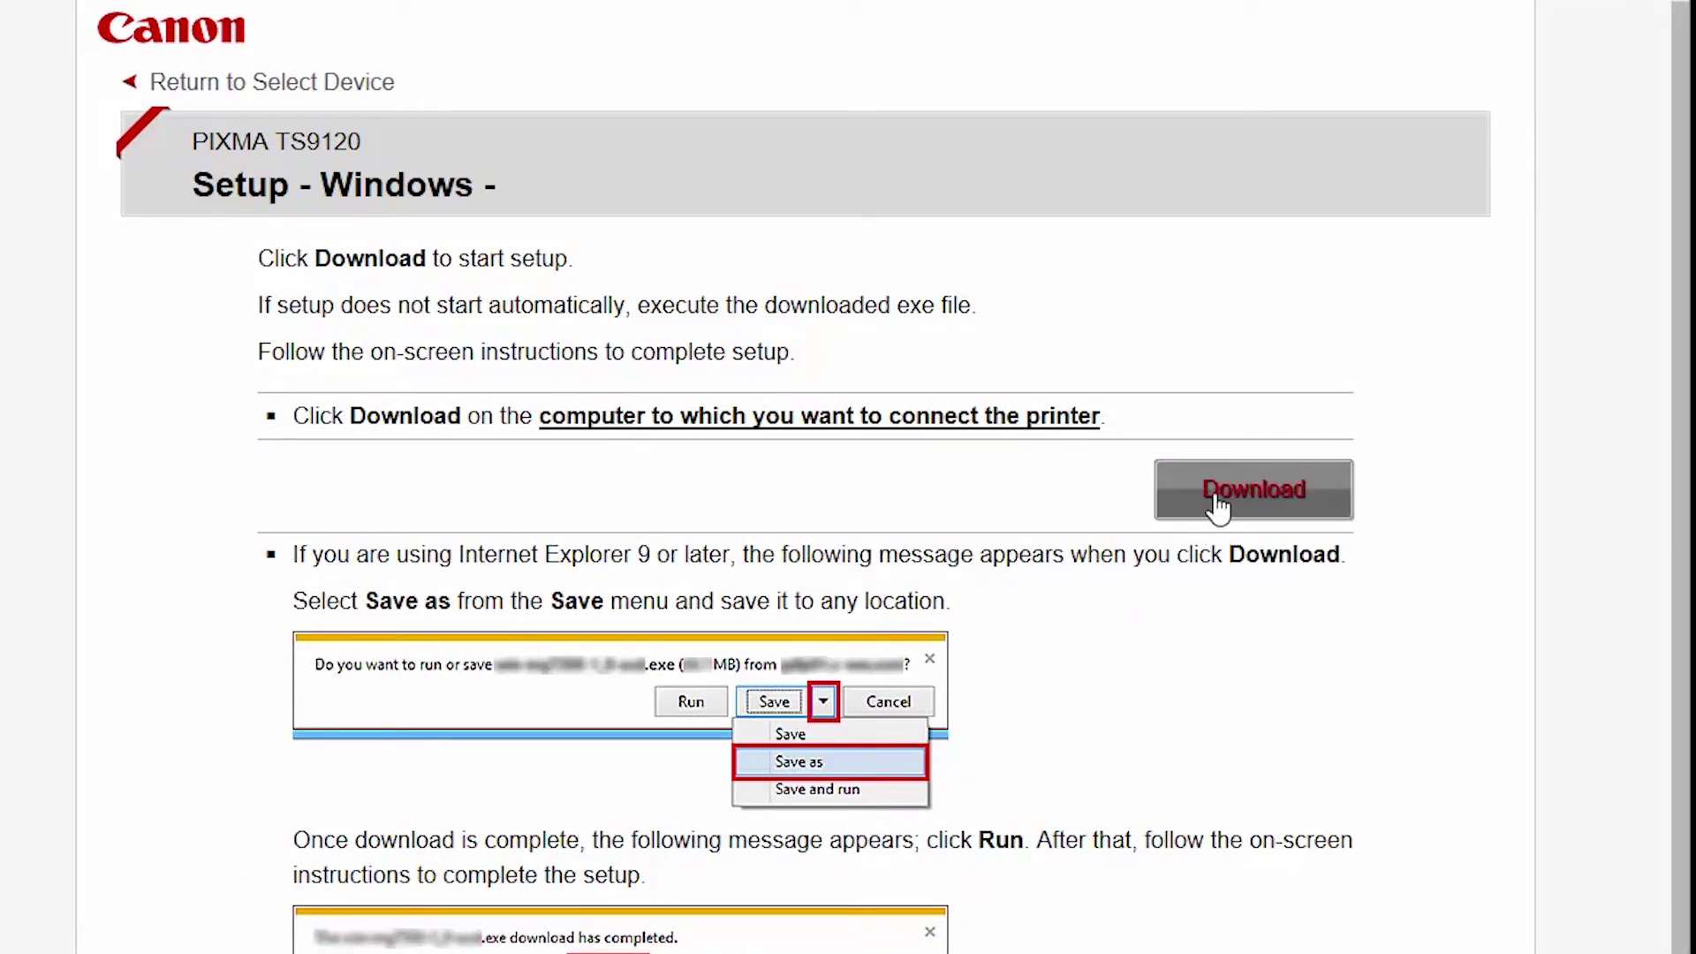
pyautogui.click(1194, 526)
pyautogui.scroll(-2, 1022, 606)
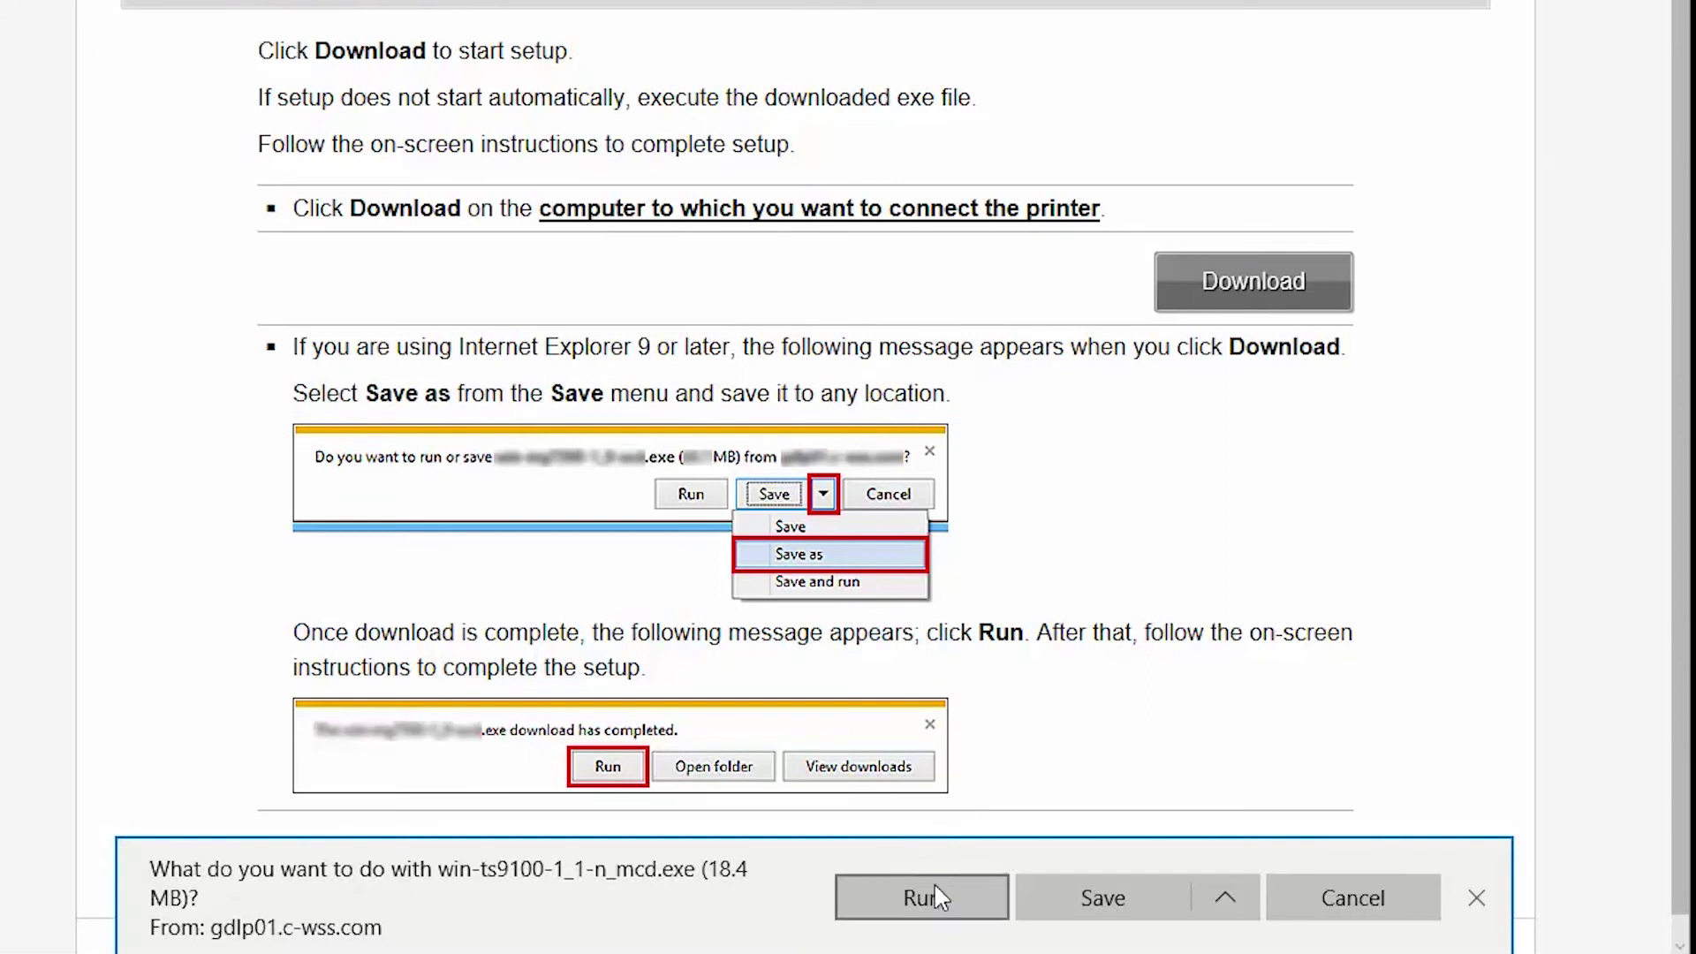
pyautogui.click(933, 892)
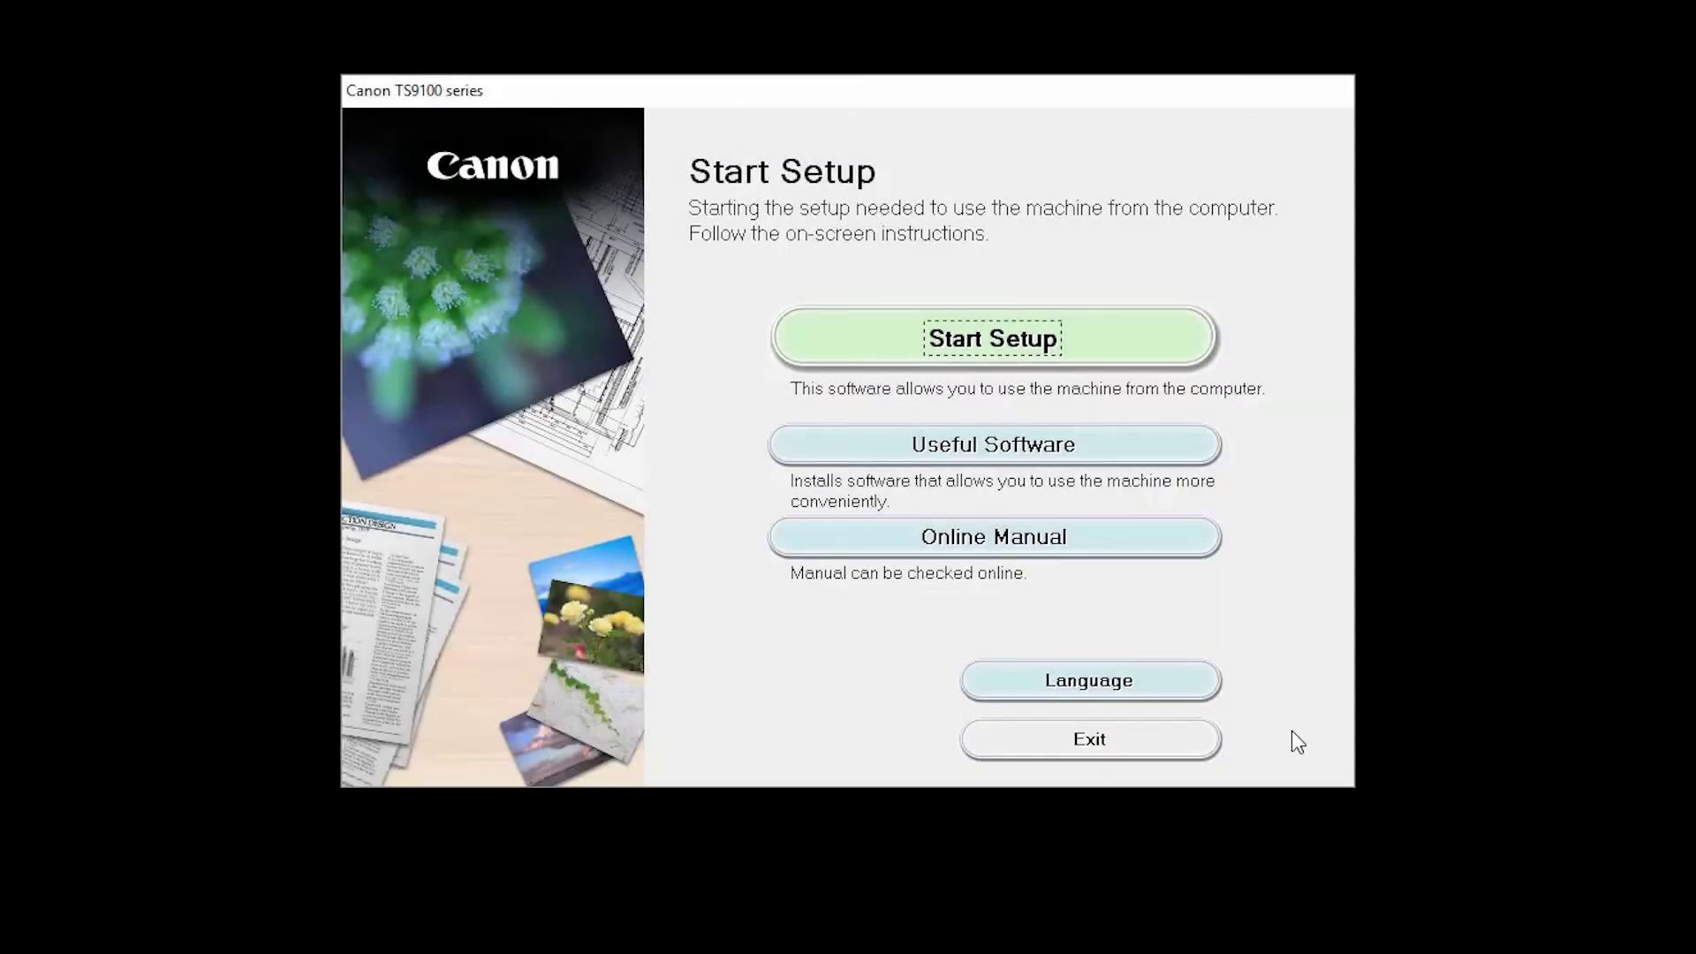
# Step: Start setup, confirm the country of residence and accept the License Agreement
pyautogui.click(1189, 332)
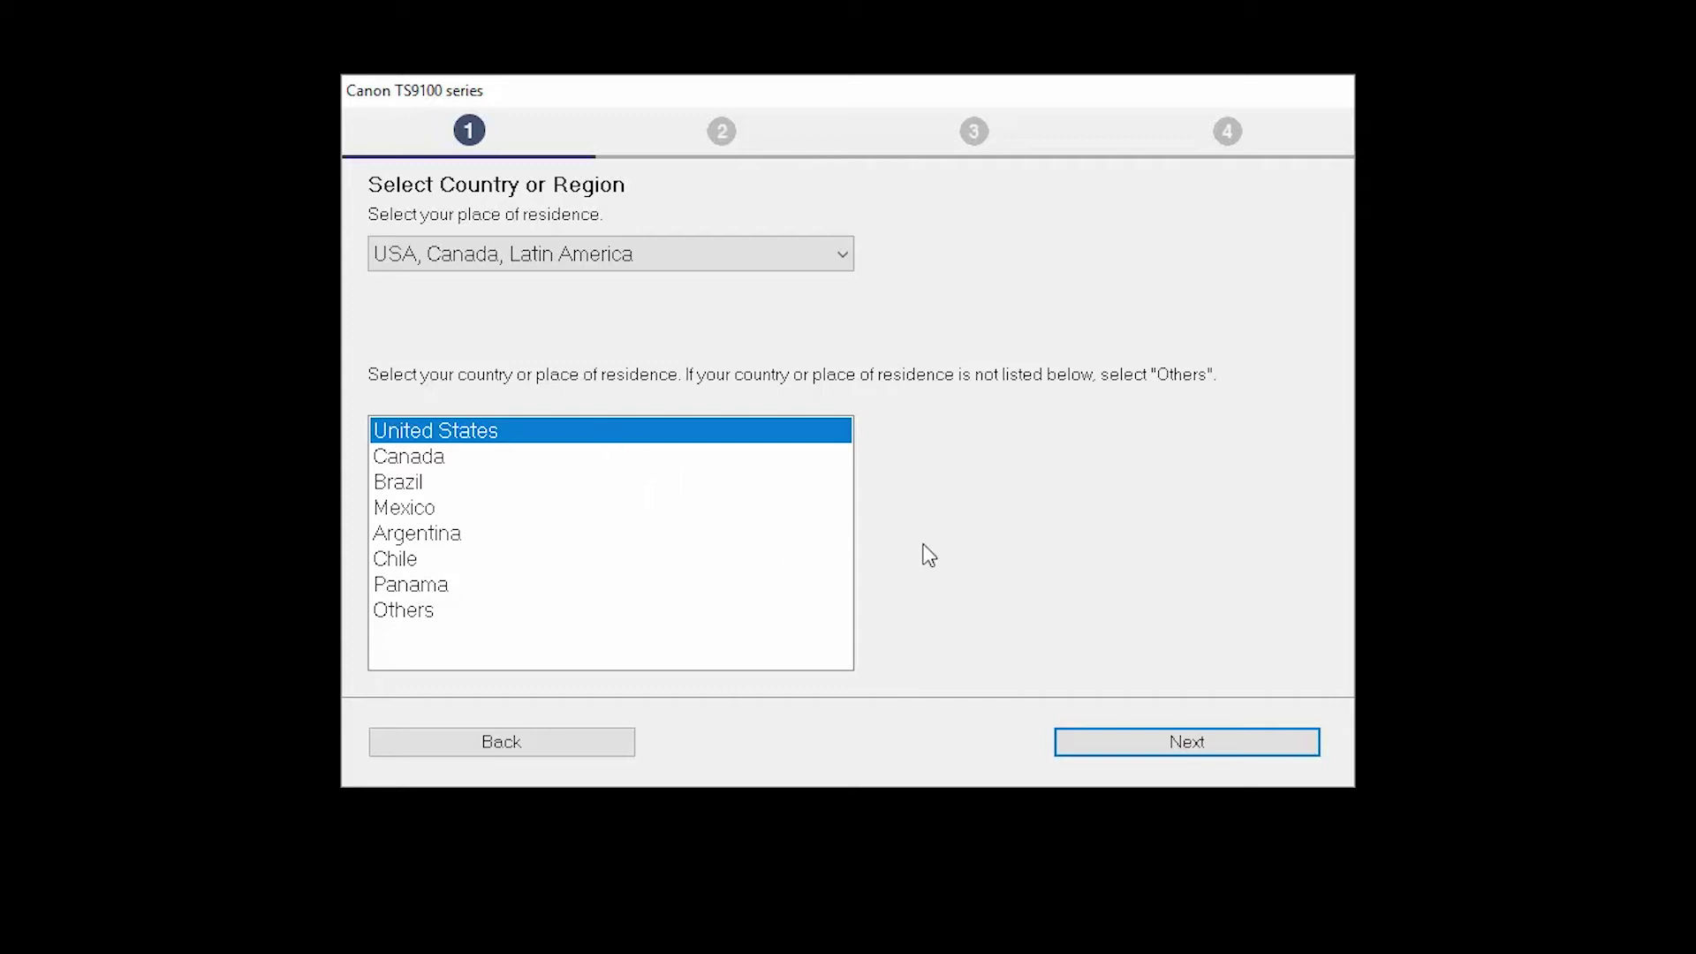
pyautogui.click(1164, 744)
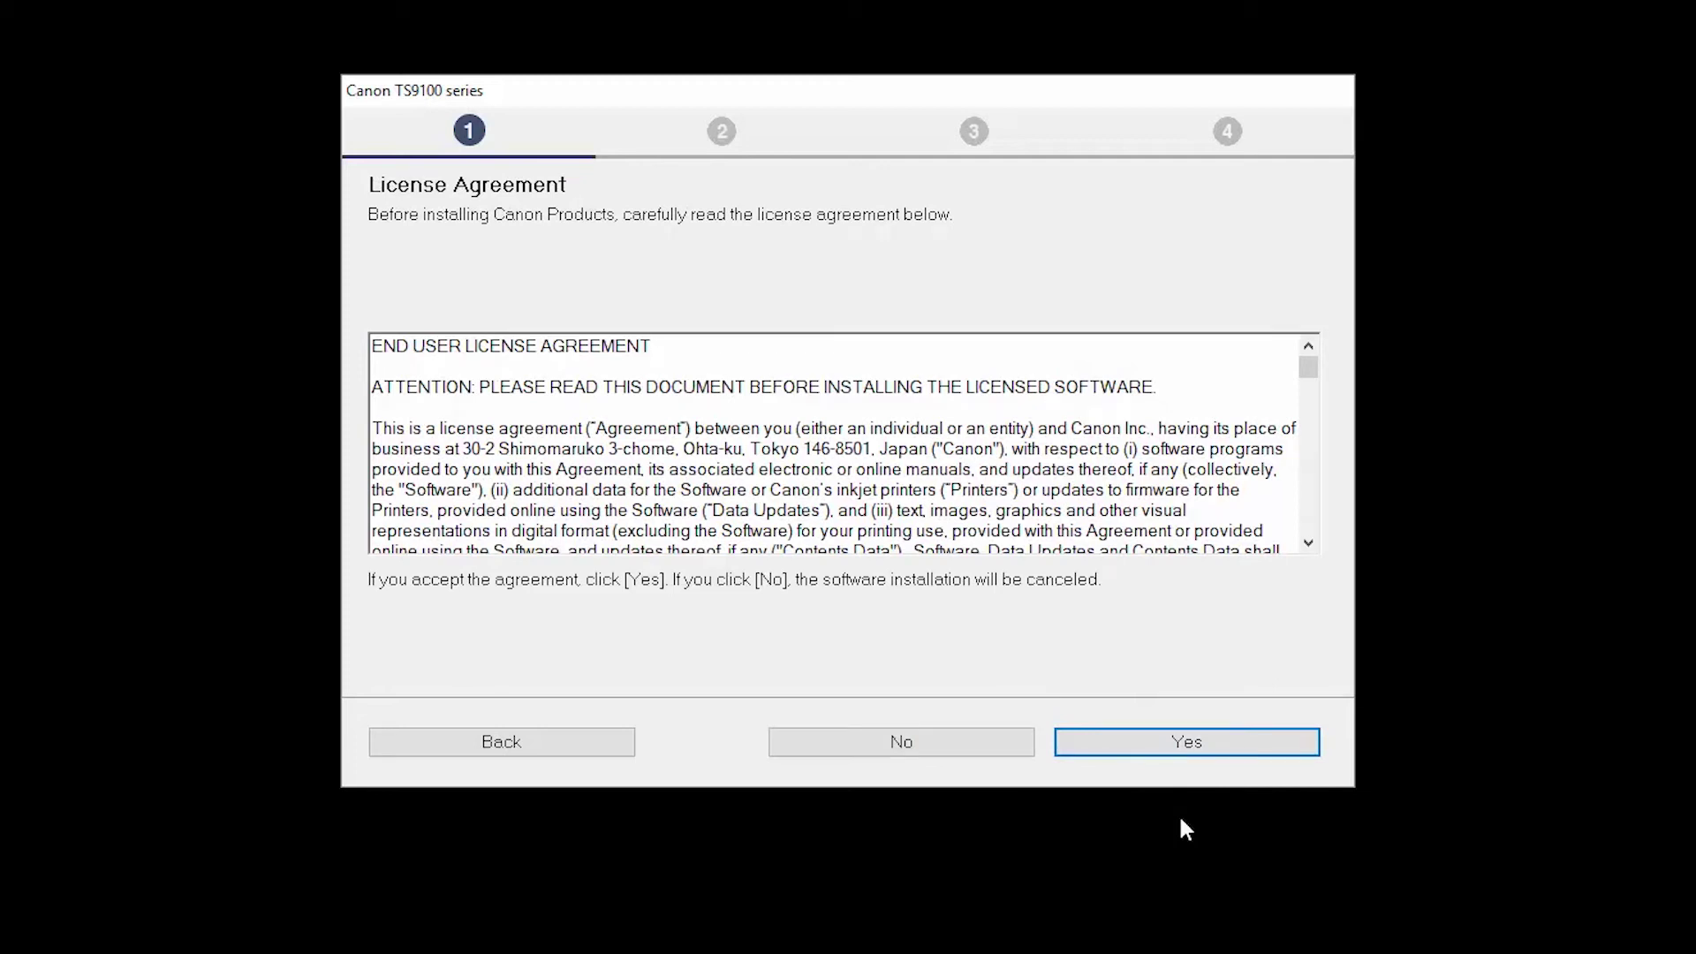
pyautogui.click(1175, 749)
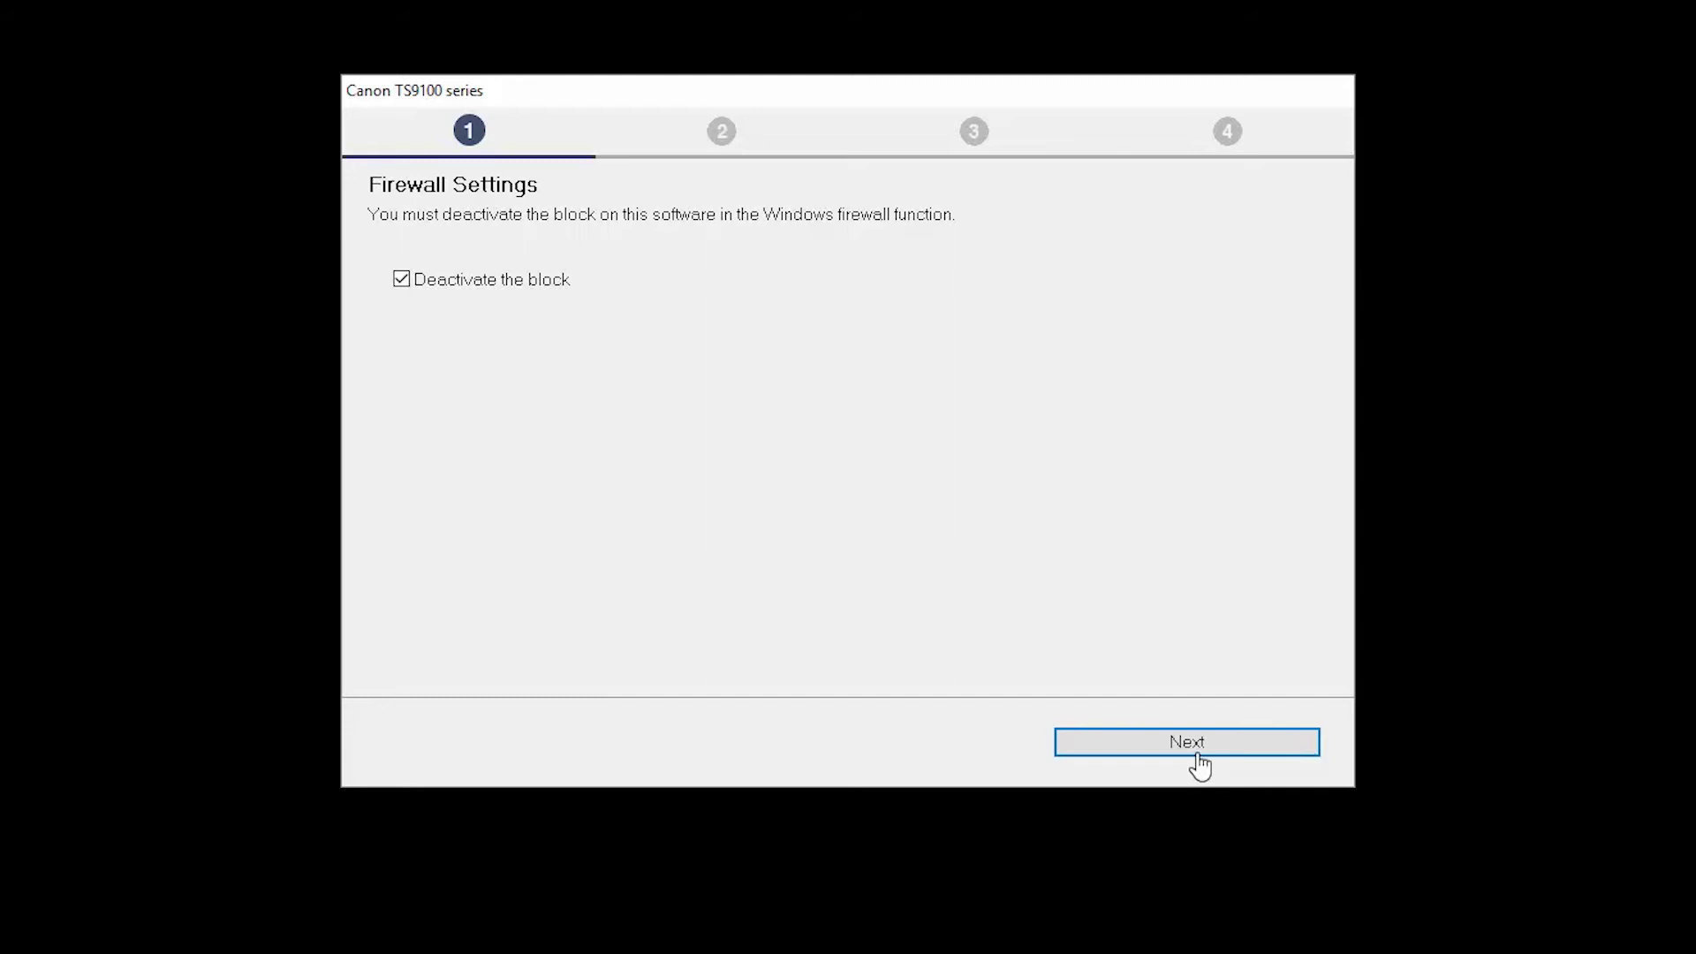
# Step: Approve lifting the firewall block and the wireless connection method so drivers install
pyautogui.click(1198, 755)
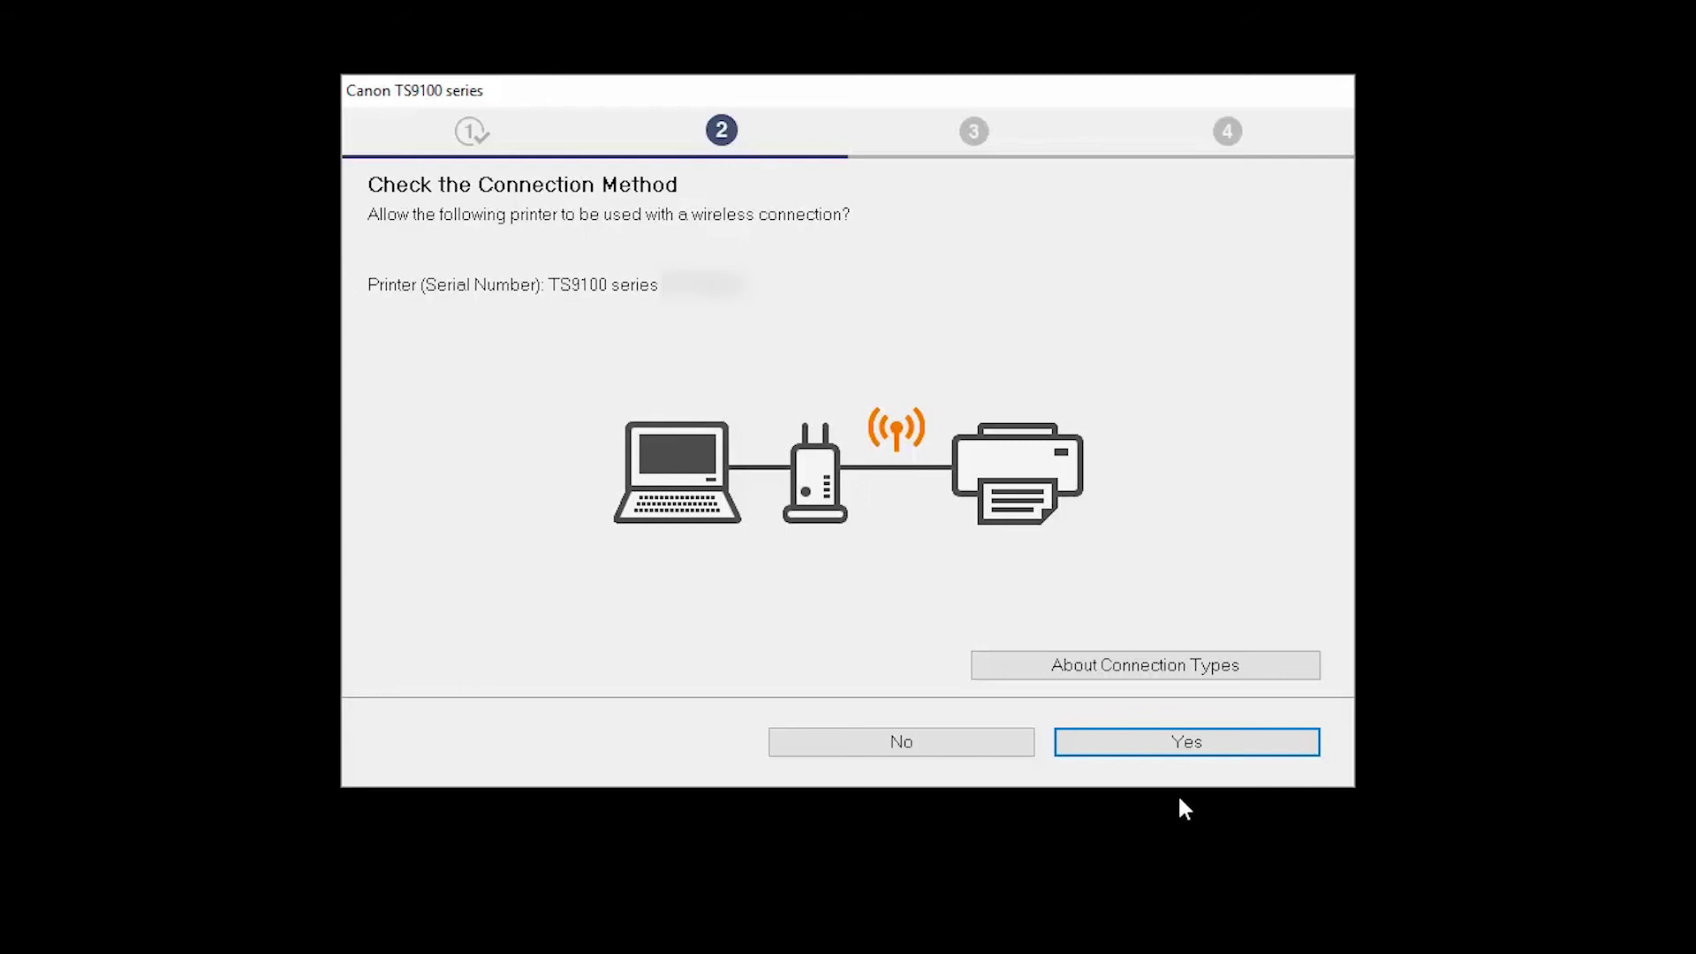
pyautogui.click(1175, 748)
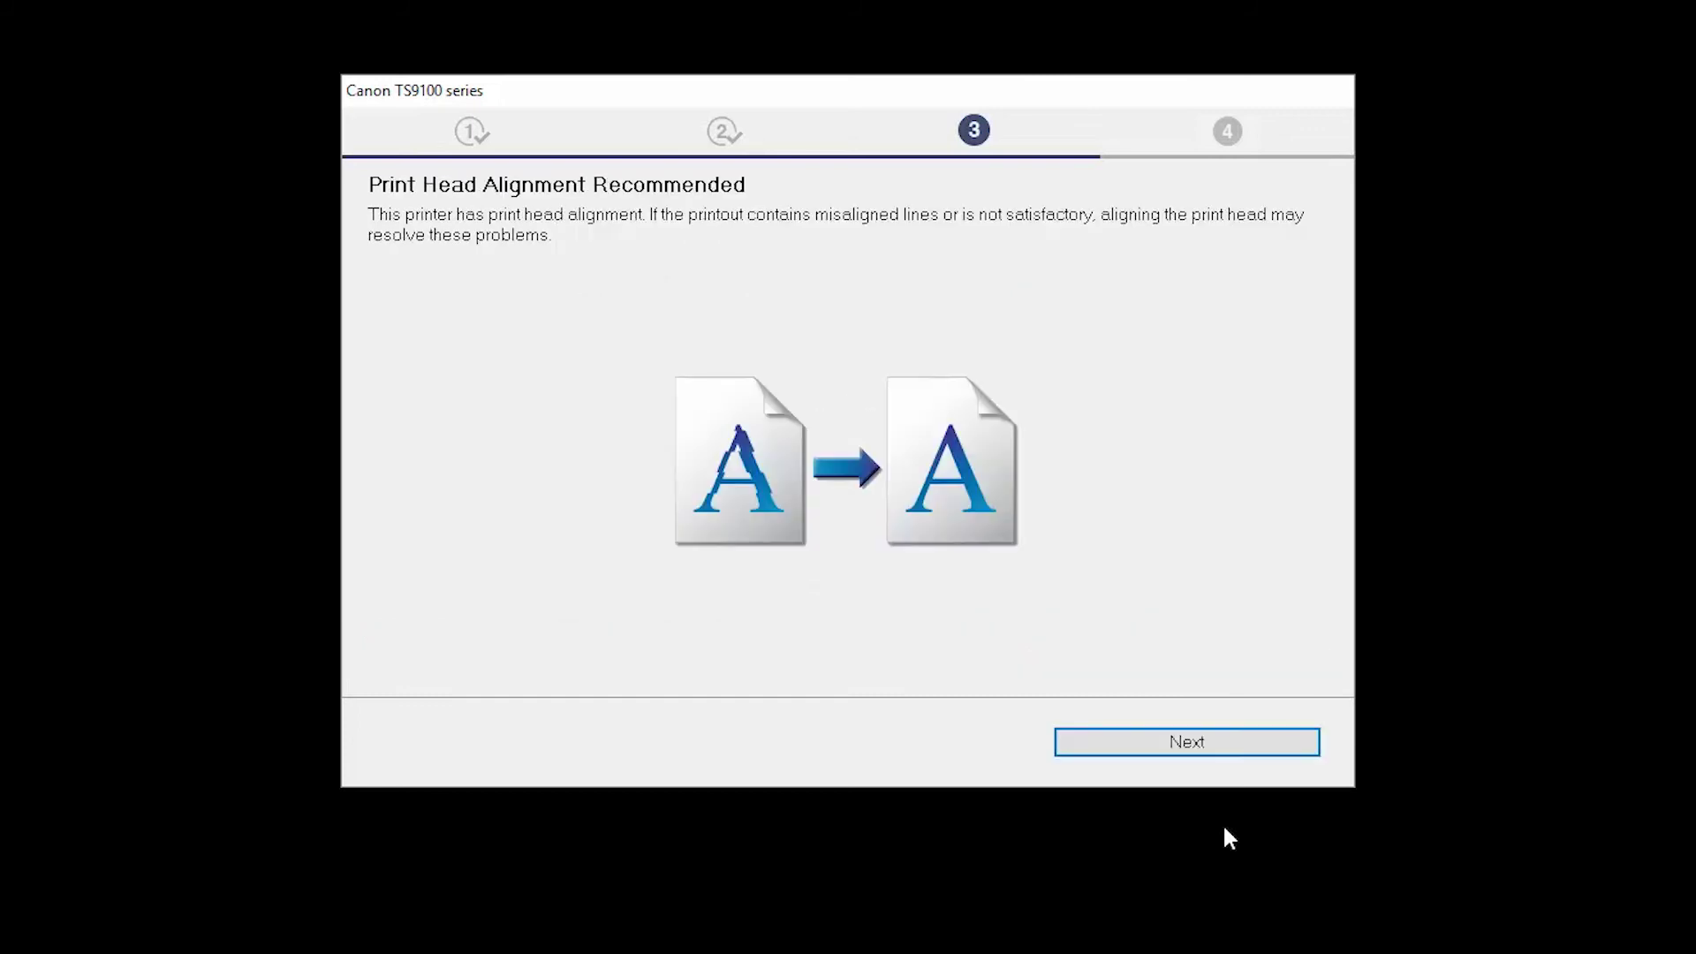
# Step: Print a test page and confirm it printed to complete printer setup
pyautogui.click(1216, 756)
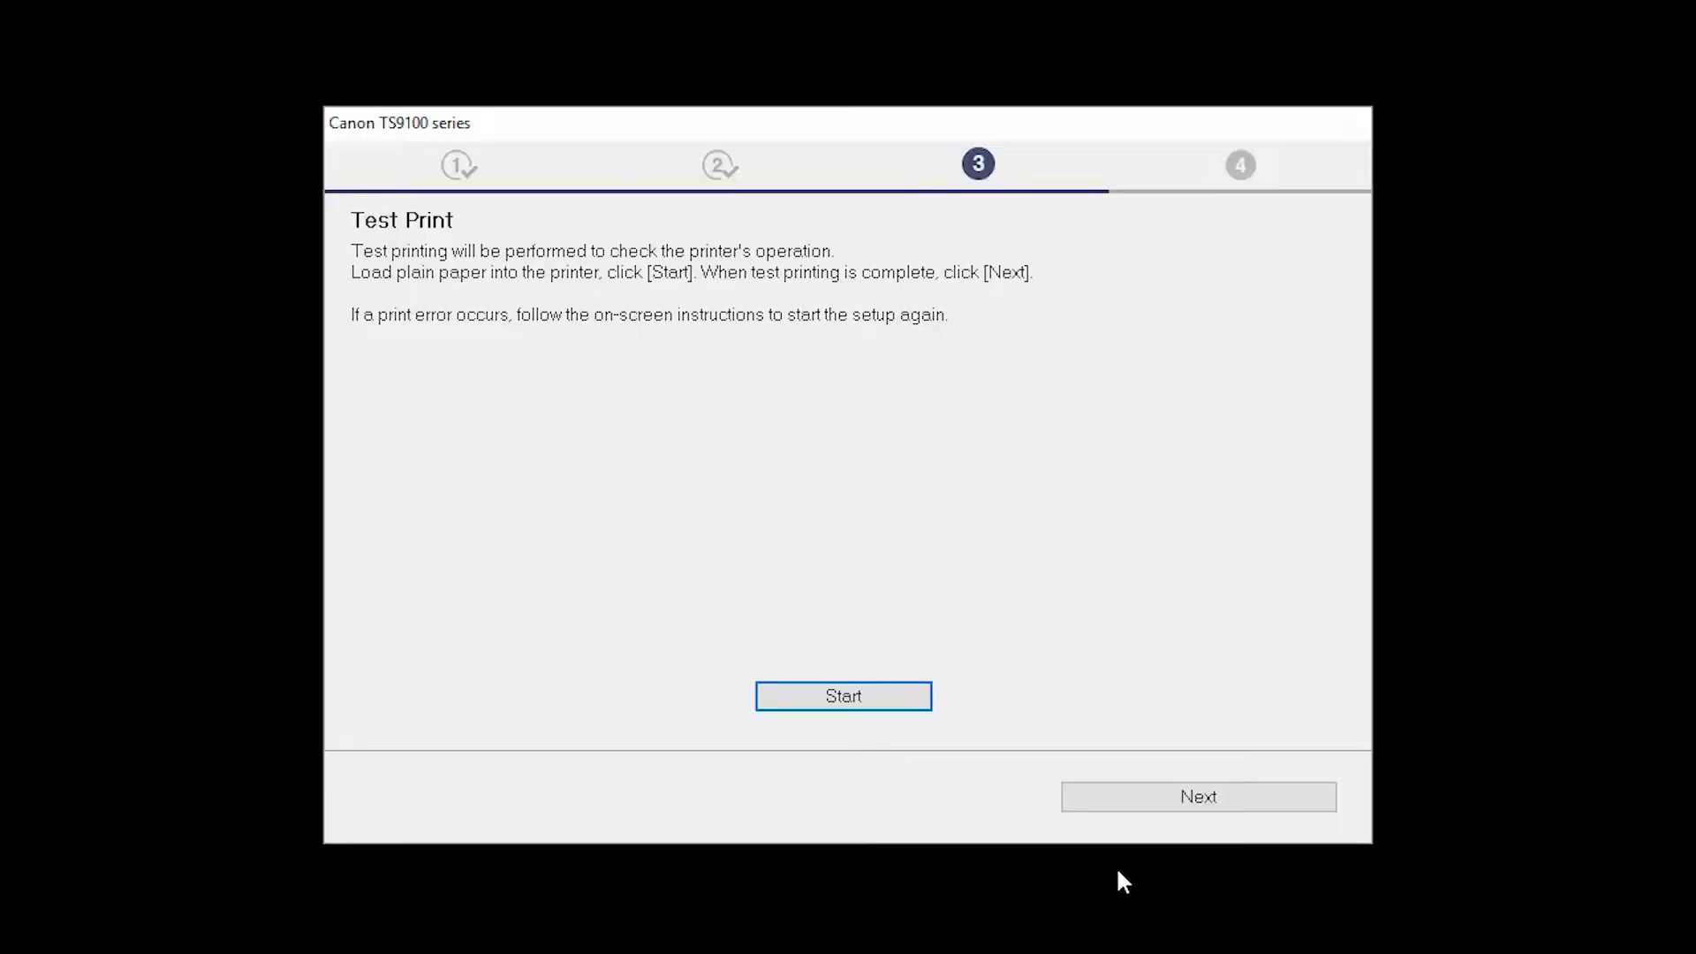
pyautogui.click(874, 707)
pyautogui.click(1225, 806)
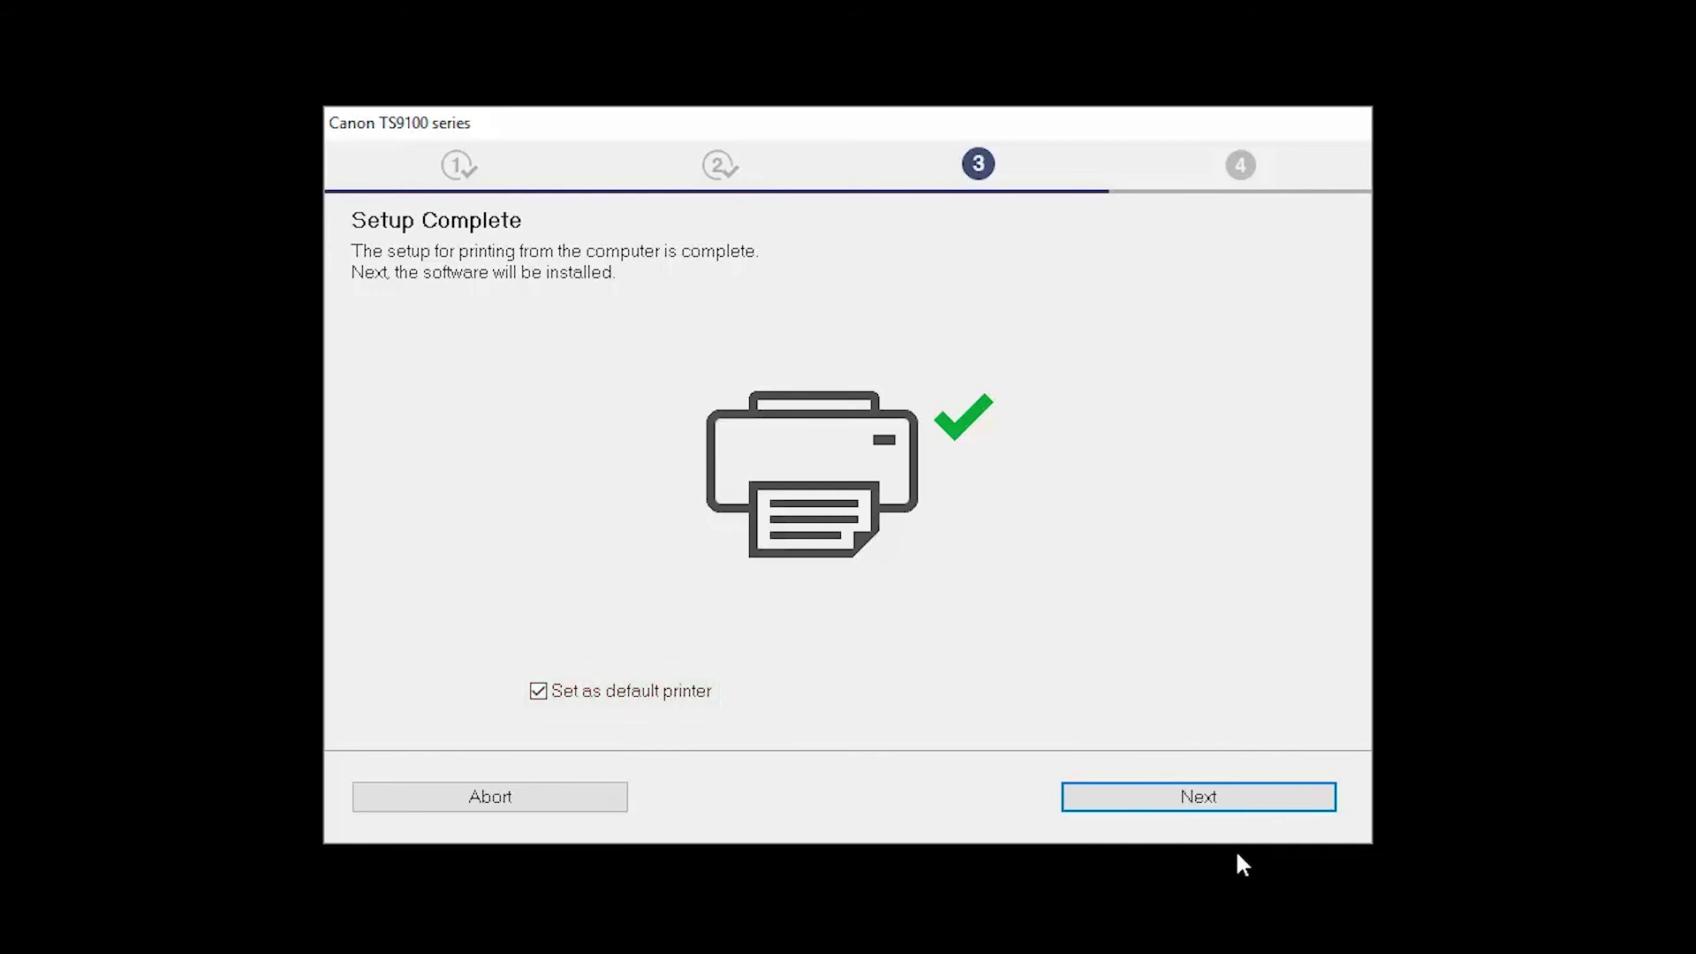
# Step: Install the checked software list and skip the smartphone printing setup
pyautogui.click(1233, 810)
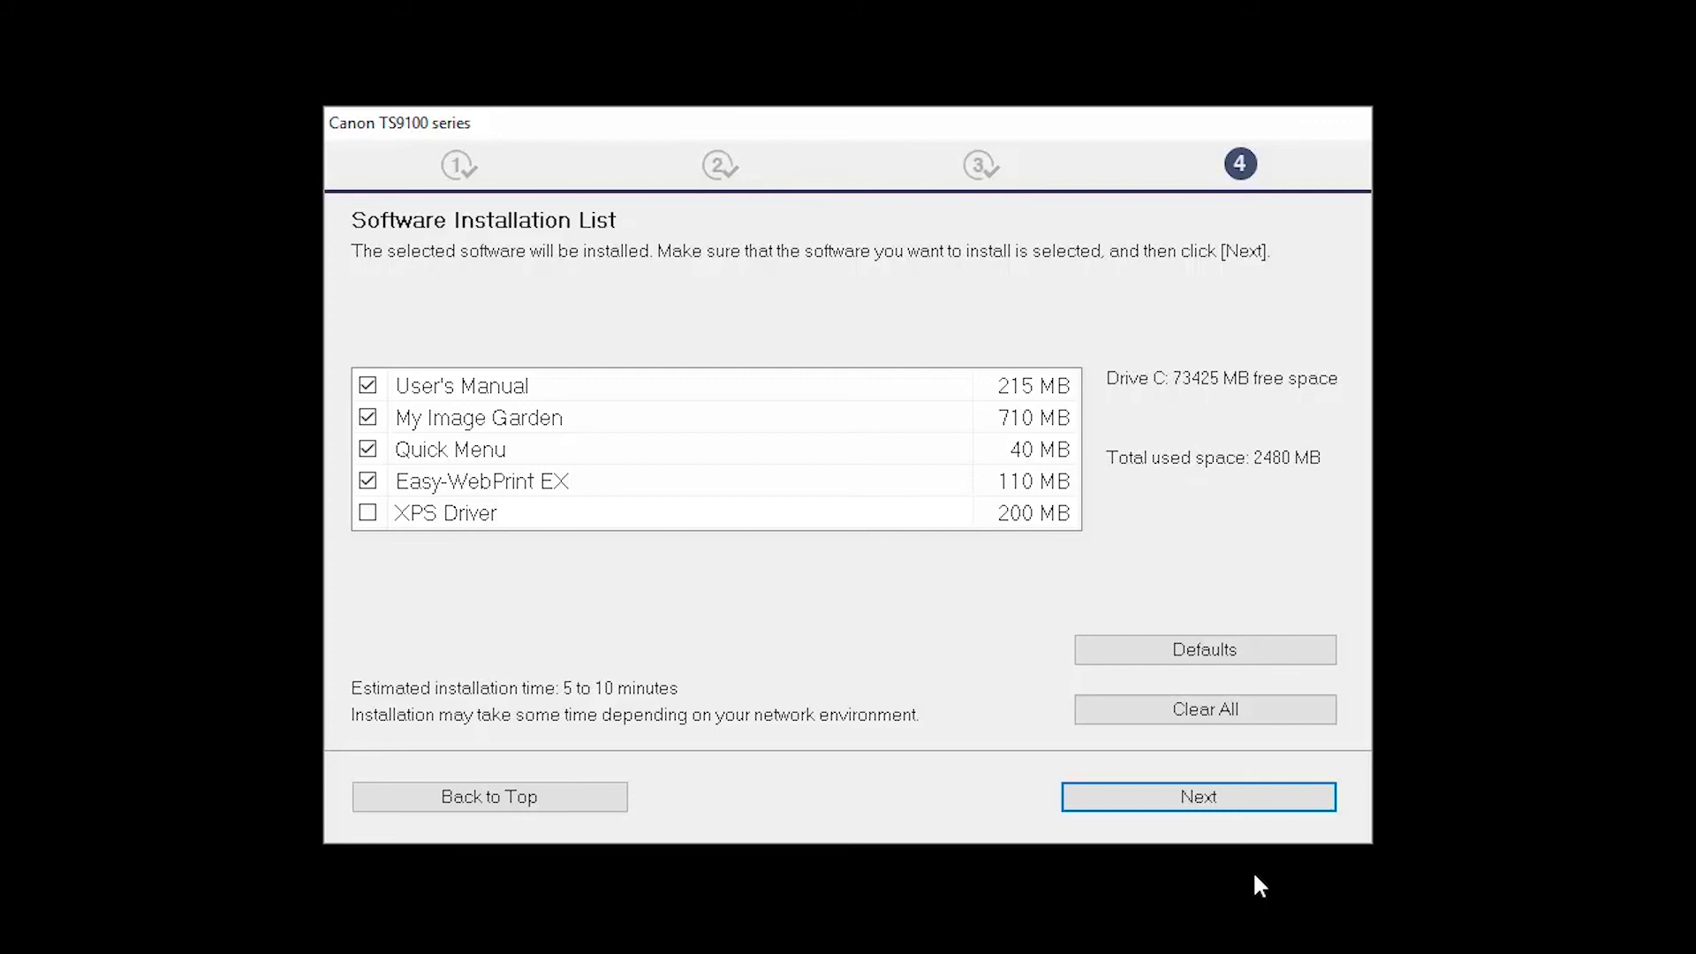
pyautogui.click(1241, 806)
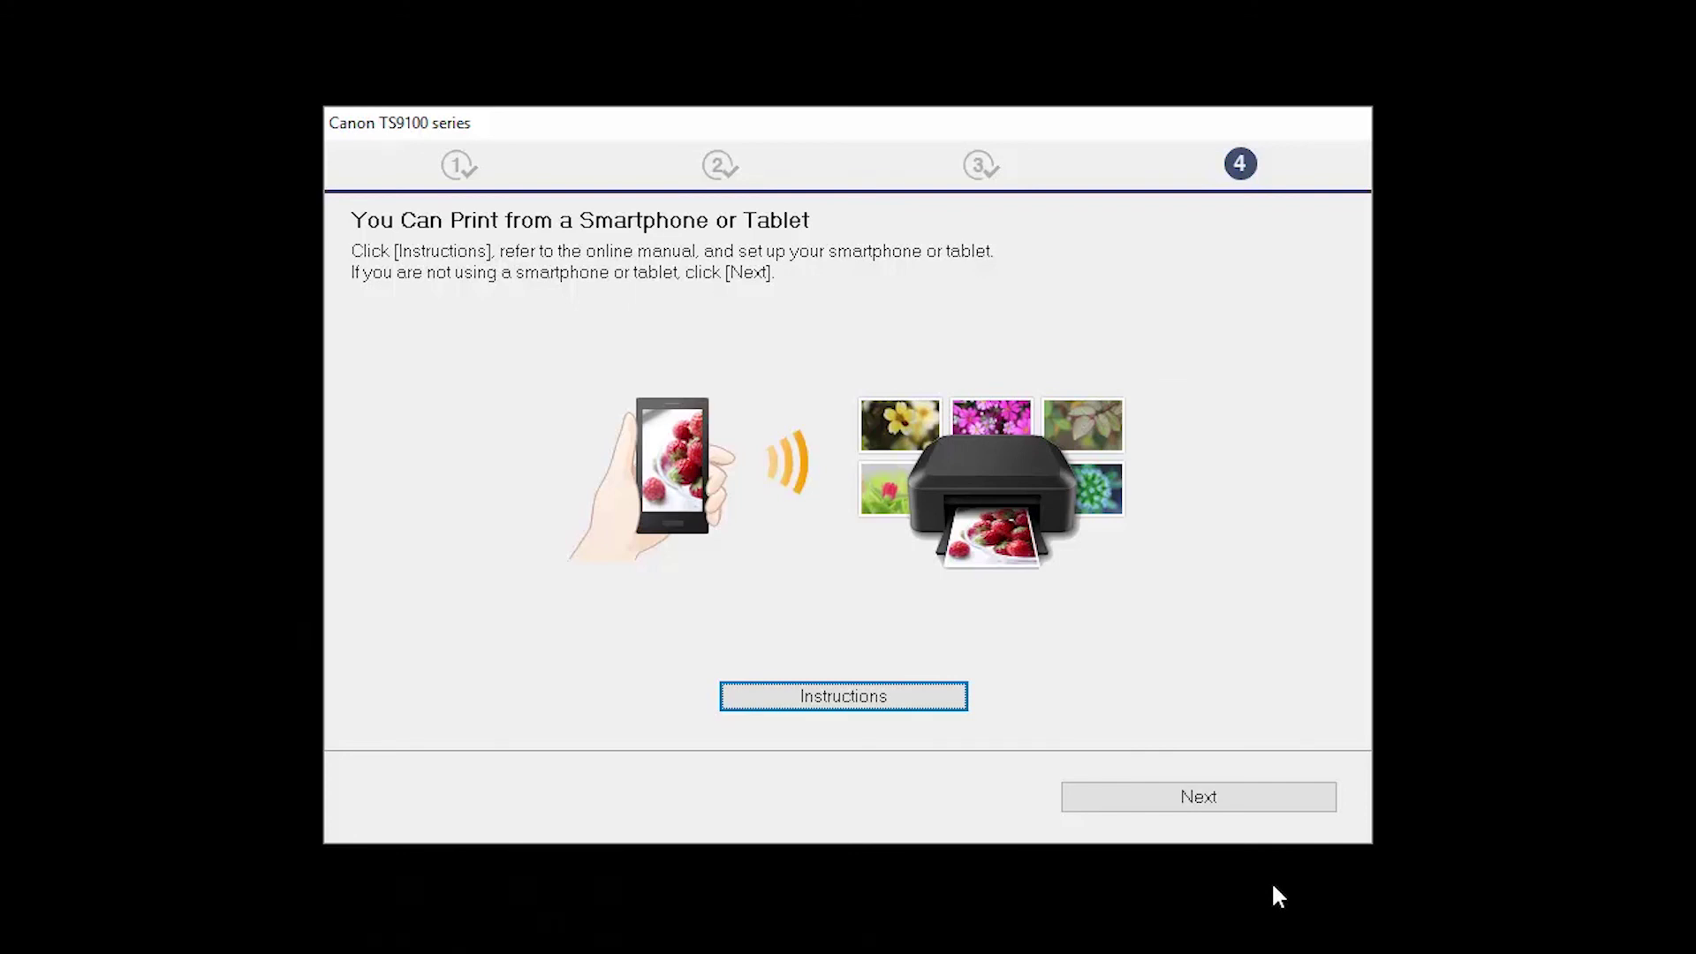
pyautogui.click(1255, 799)
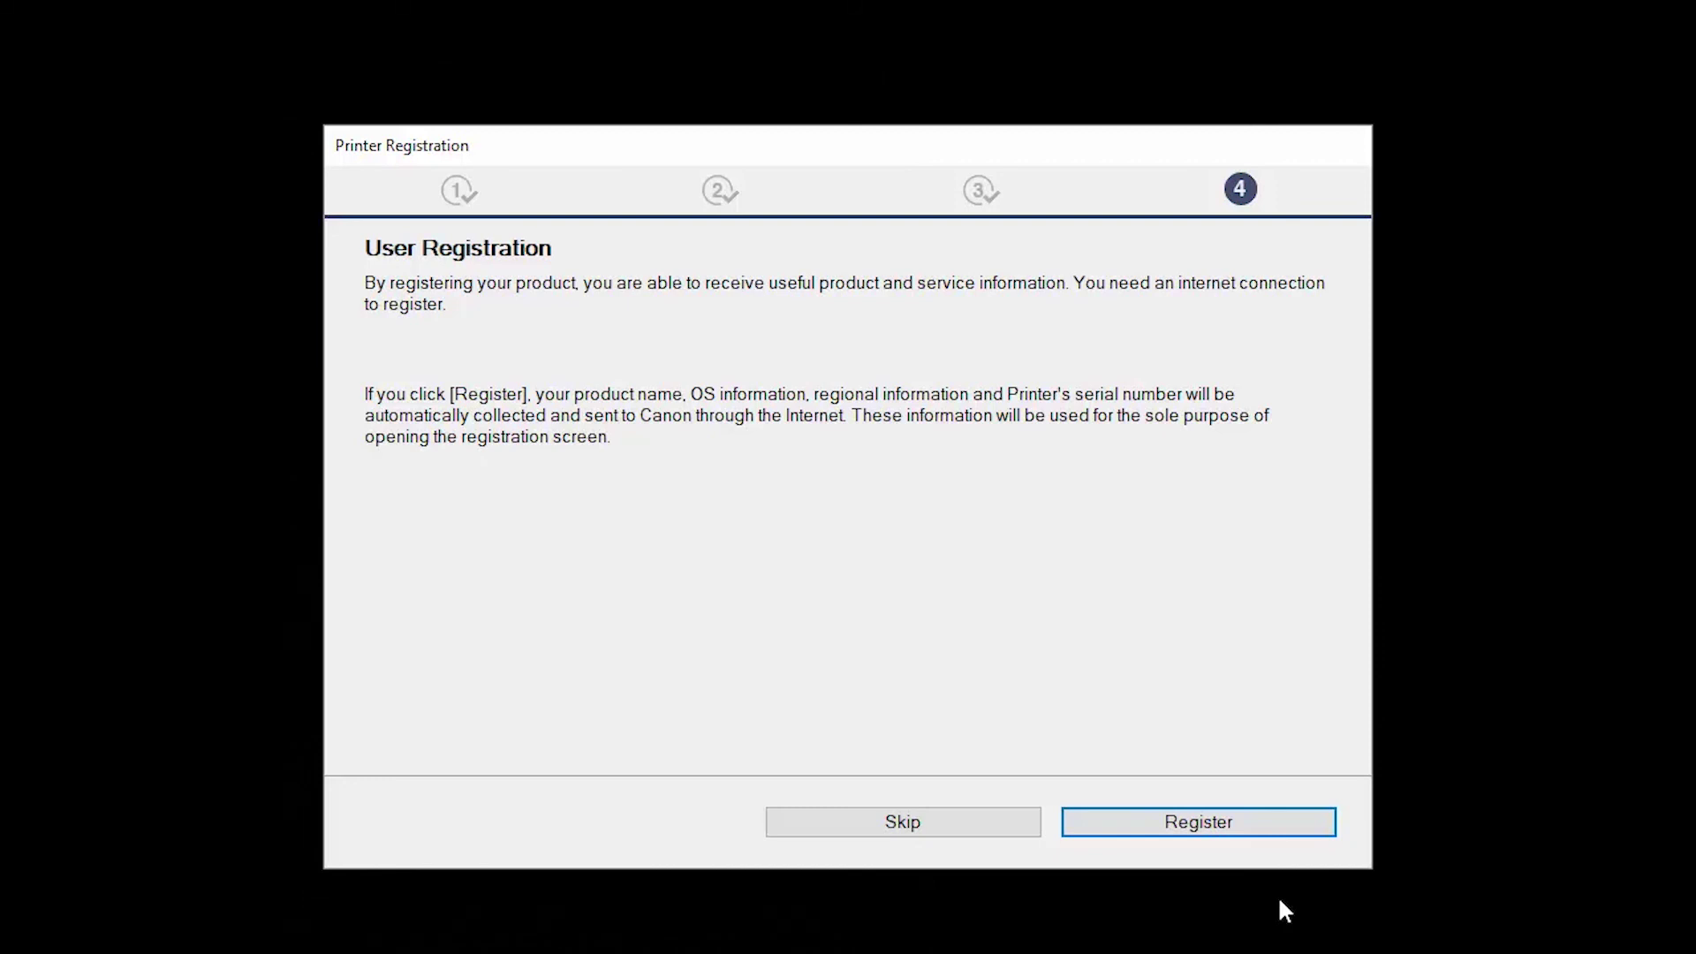
# Step: Register the printer with Canon from the User Registration page
pyautogui.click(1258, 825)
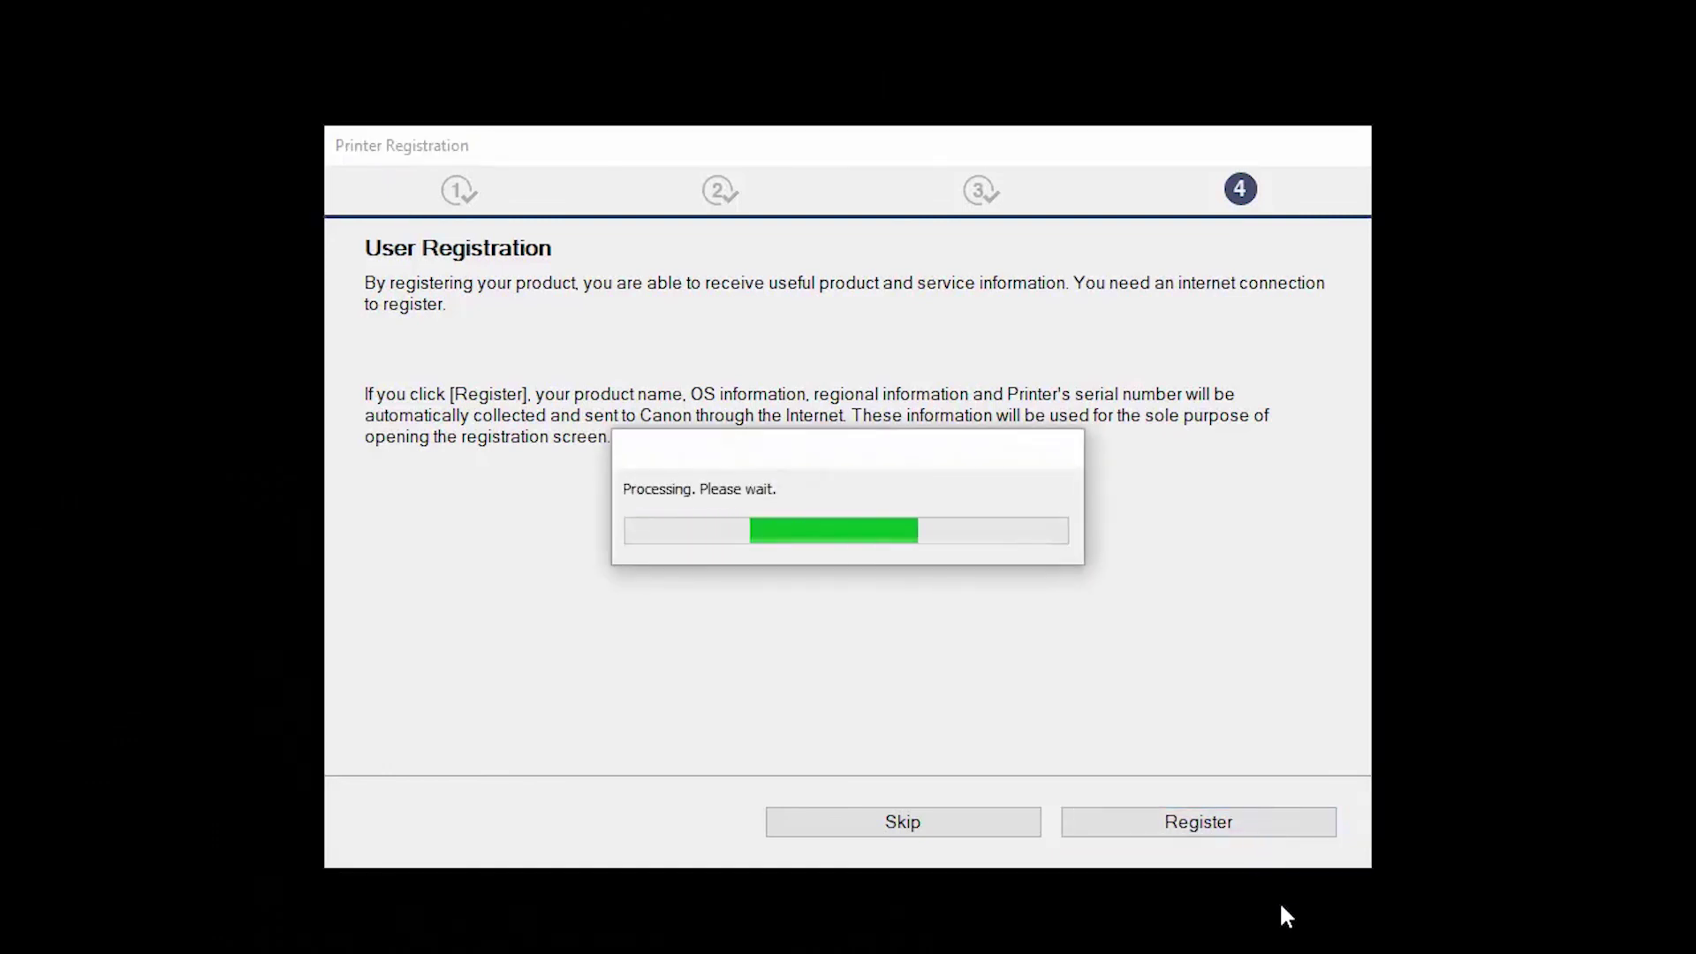